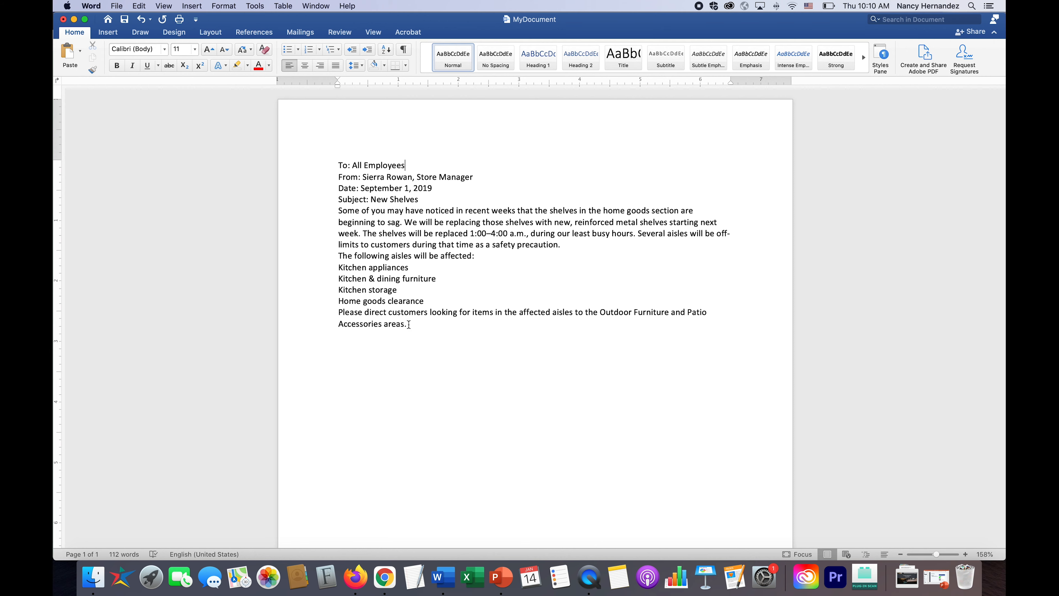
pyautogui.moveTo(409, 324); pyautogui.dragTo(330, 166)
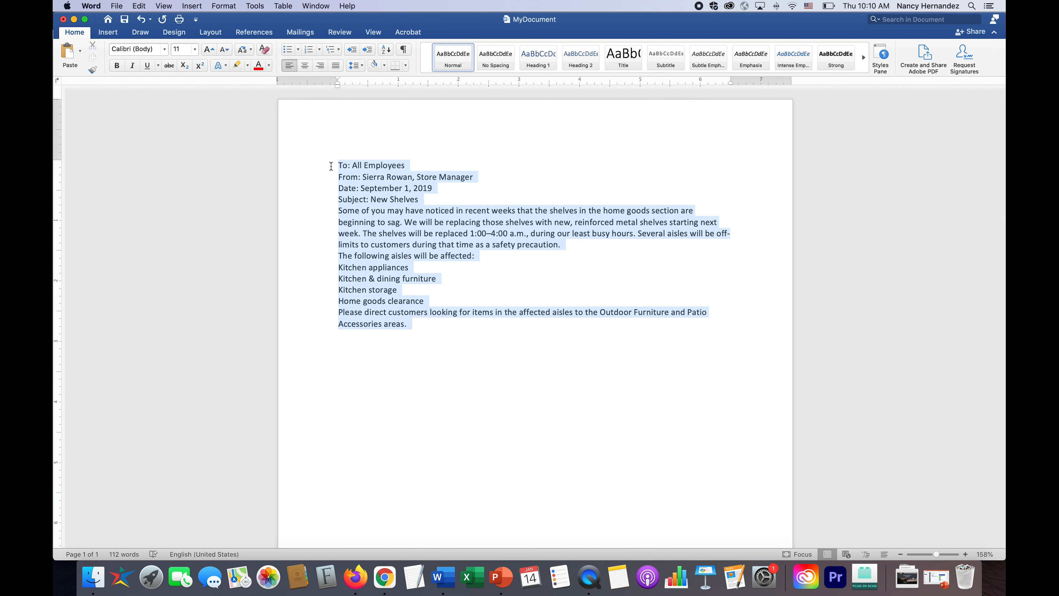
pyautogui.moveTo(331, 166); pyautogui.dragTo(413, 338)
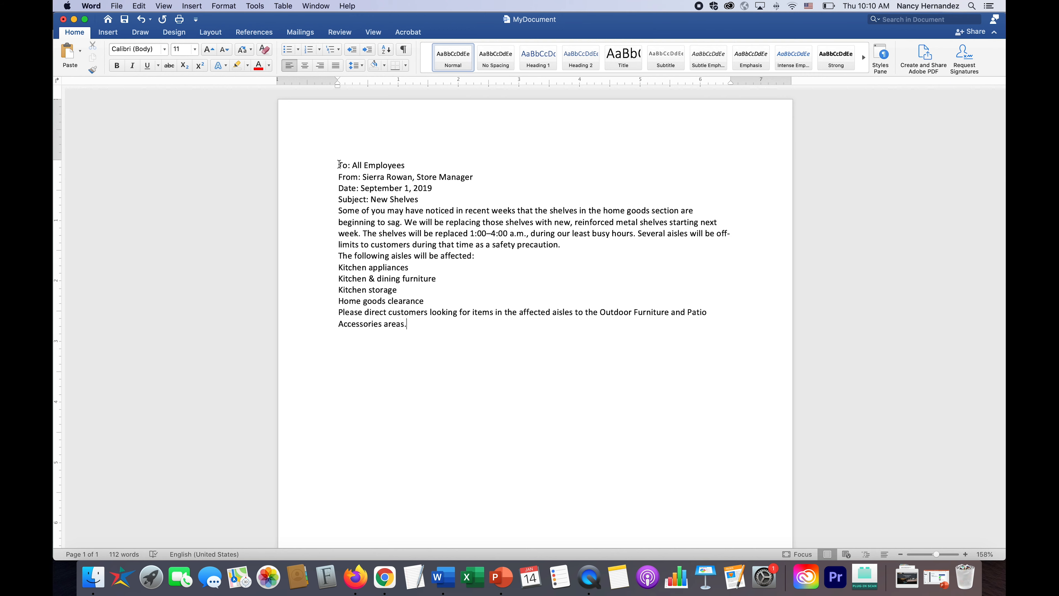
pyautogui.press('super+a')
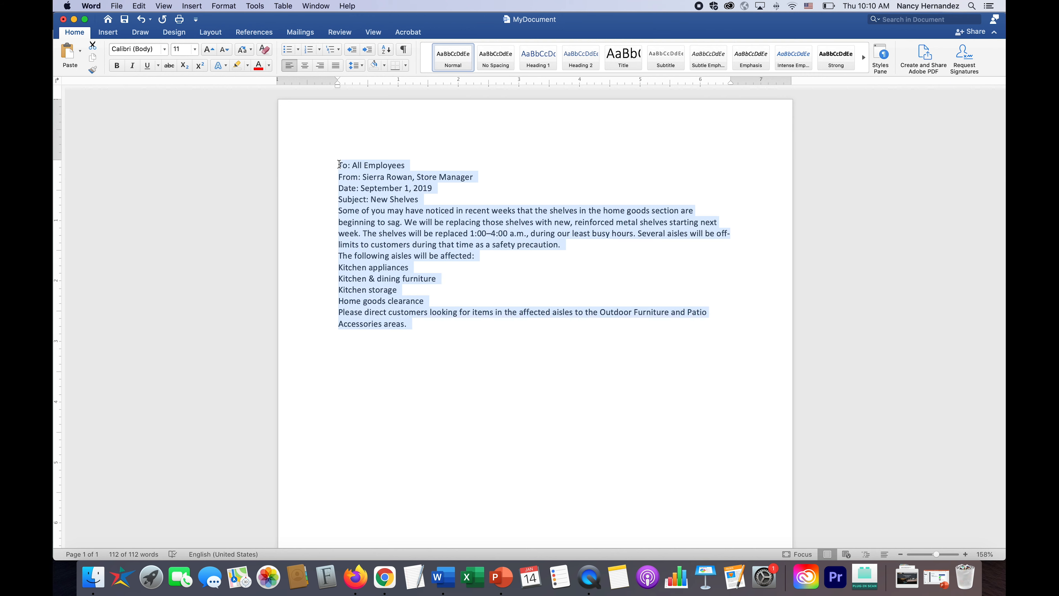
pyautogui.click(496, 374)
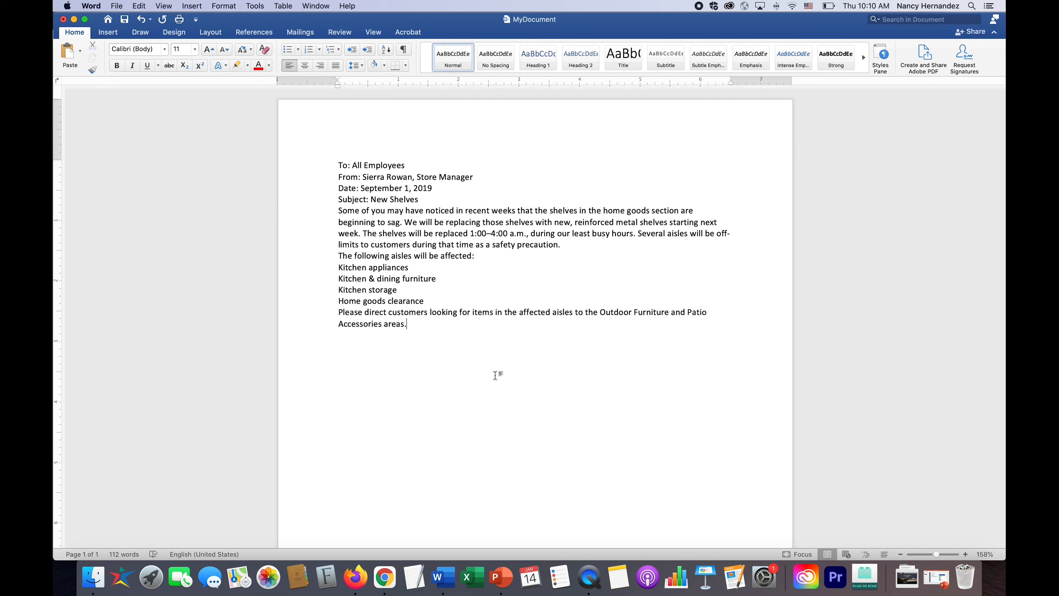
# - Set the entire memo's font to Arial, size 12
pyautogui.press('super+a')
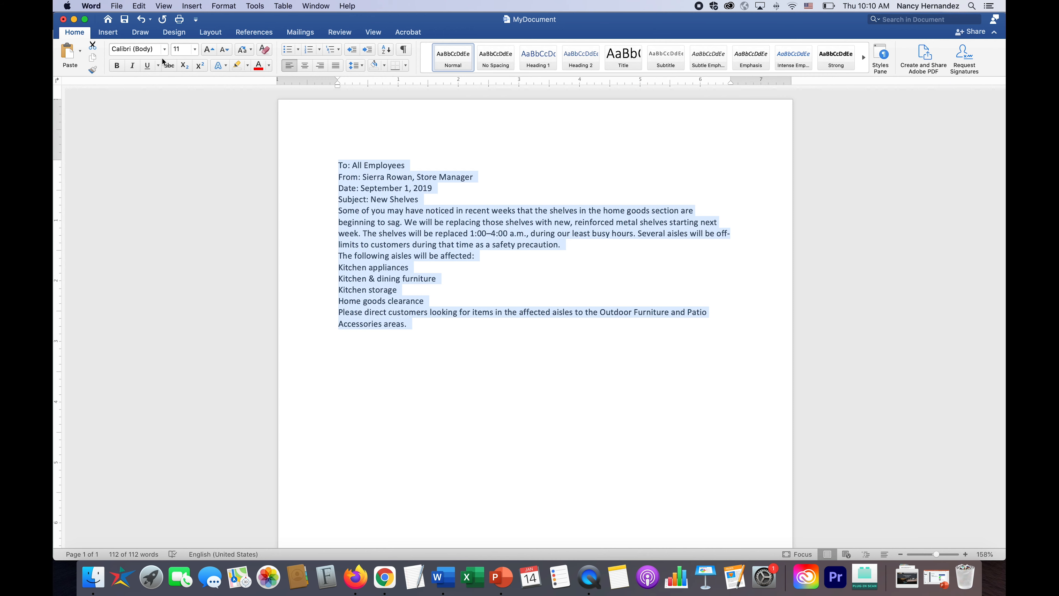
pyautogui.click(166, 49)
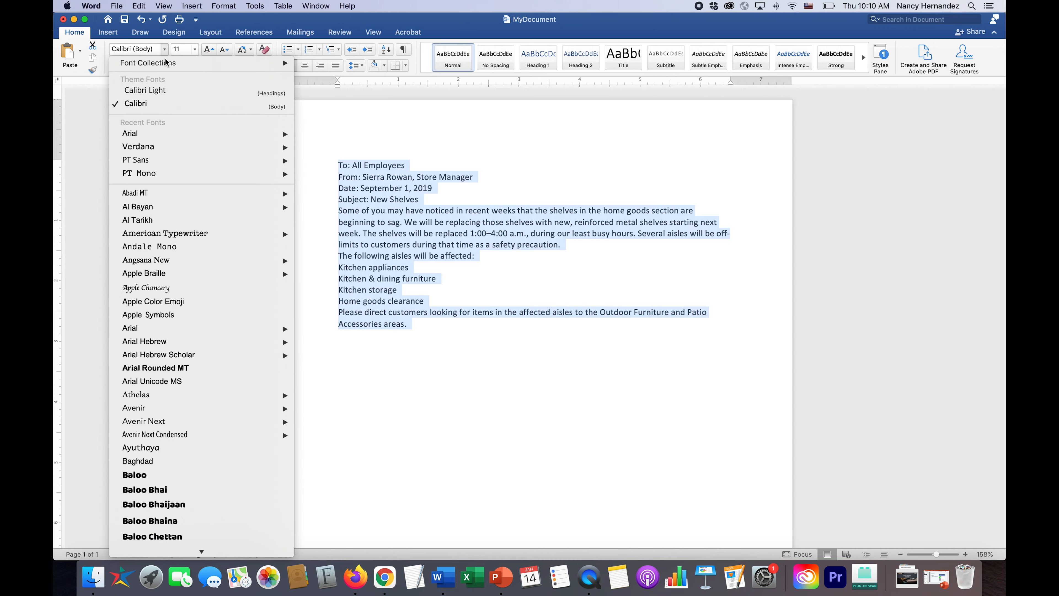
pyautogui.click(140, 134)
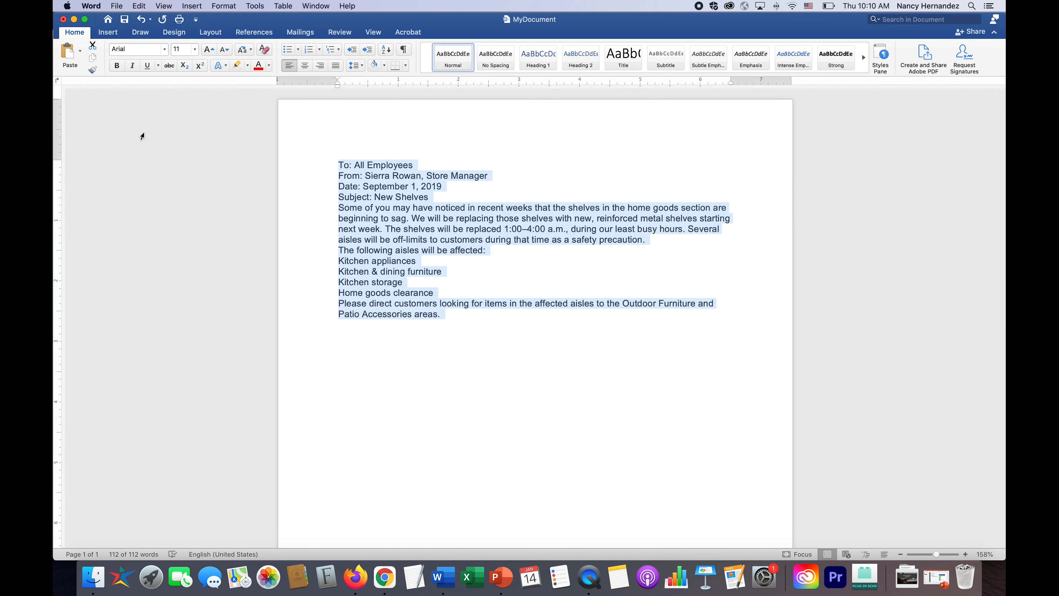
pyautogui.click(196, 50)
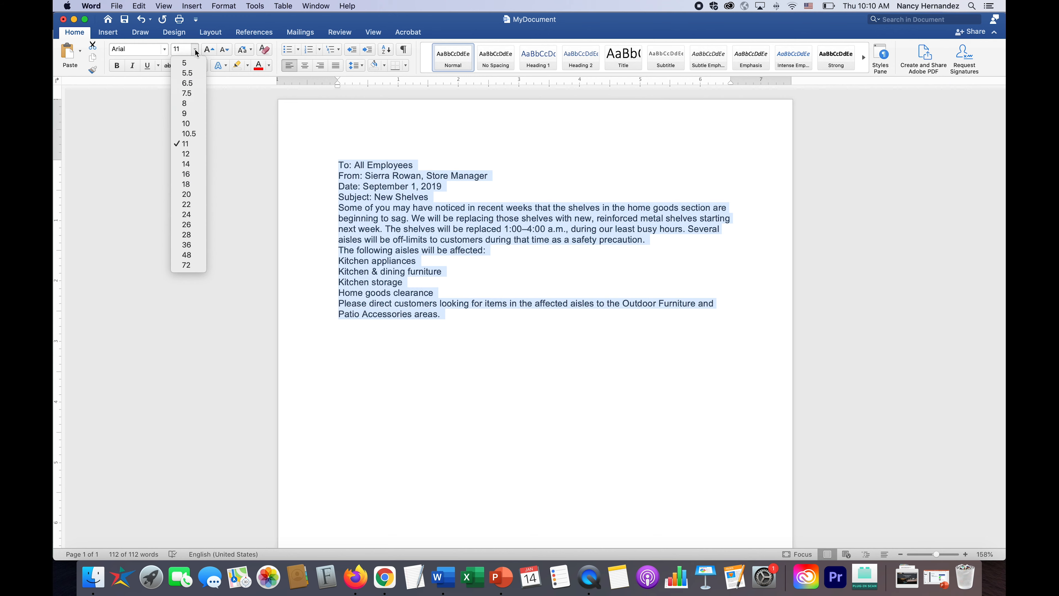
pyautogui.click(186, 154)
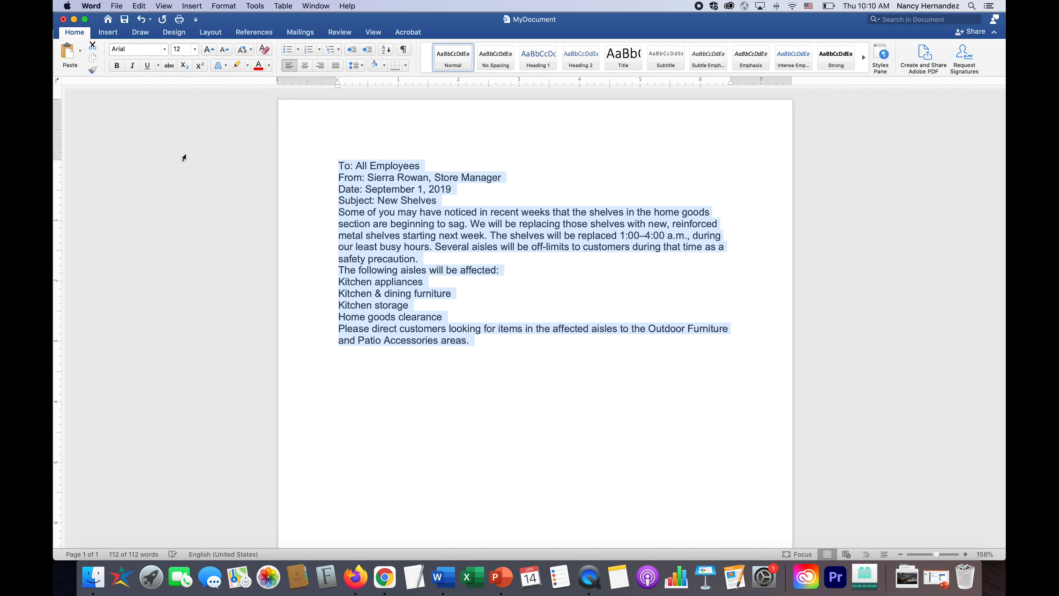
pyautogui.click(494, 379)
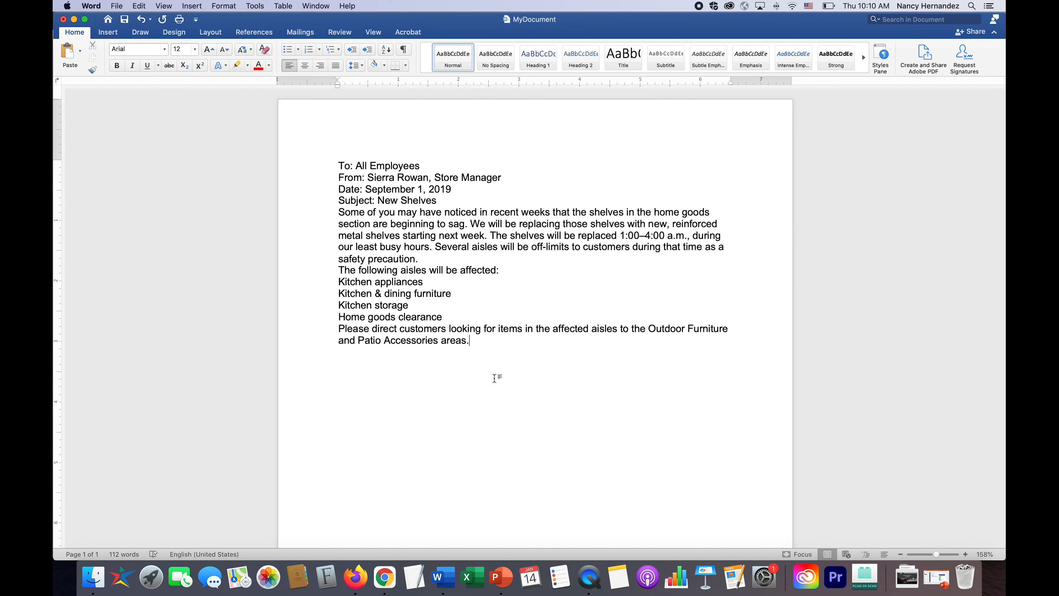
# - Set the line spacing of the entire memo to 1.15
pyautogui.click(474, 341)
pyautogui.moveTo(474, 341); pyautogui.dragTo(331, 161)
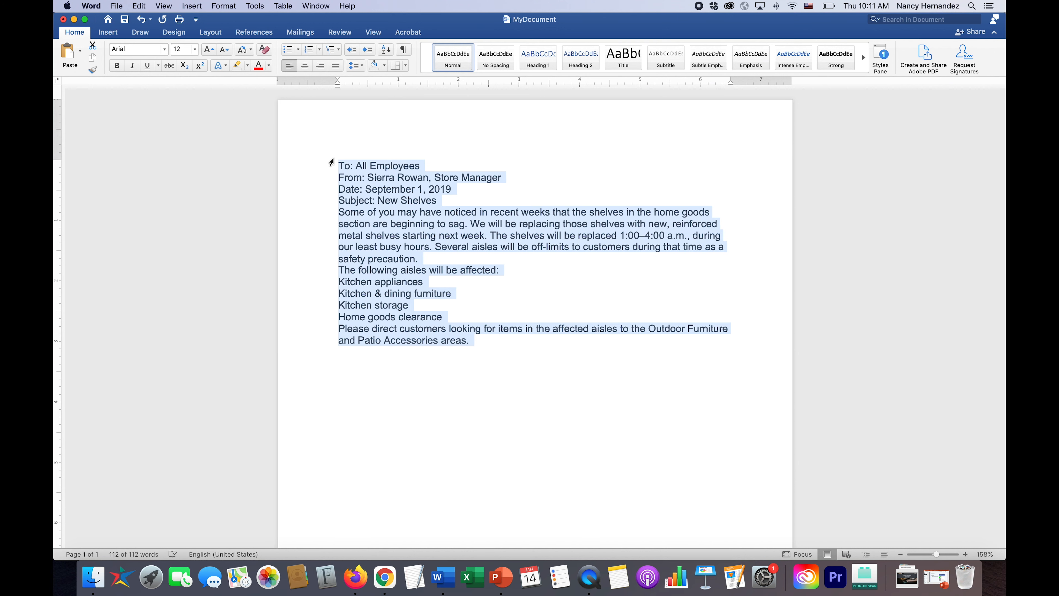
pyautogui.click(363, 66)
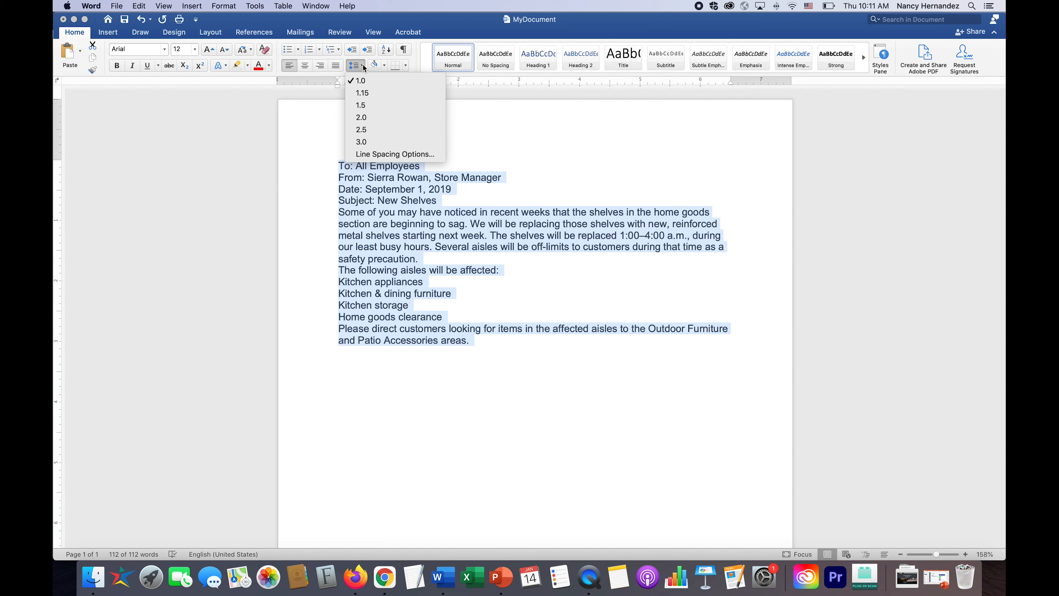
pyautogui.click(366, 95)
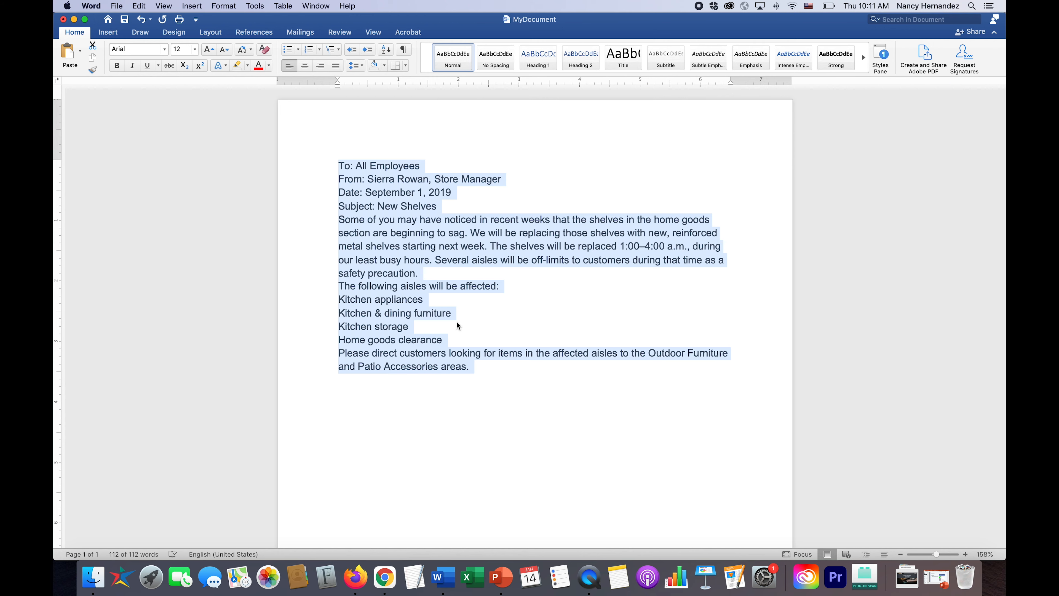
pyautogui.click(487, 393)
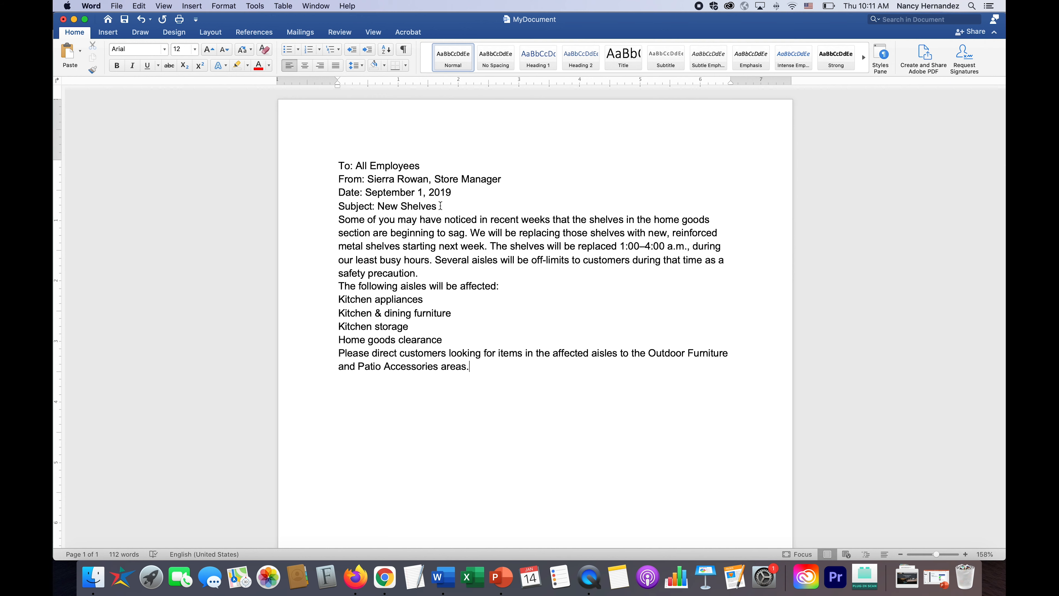
# - Set the paragraph spacing after the "Subject: New Shelves" line to 12 pt
pyautogui.moveTo(438, 206); pyautogui.dragTo(338, 206)
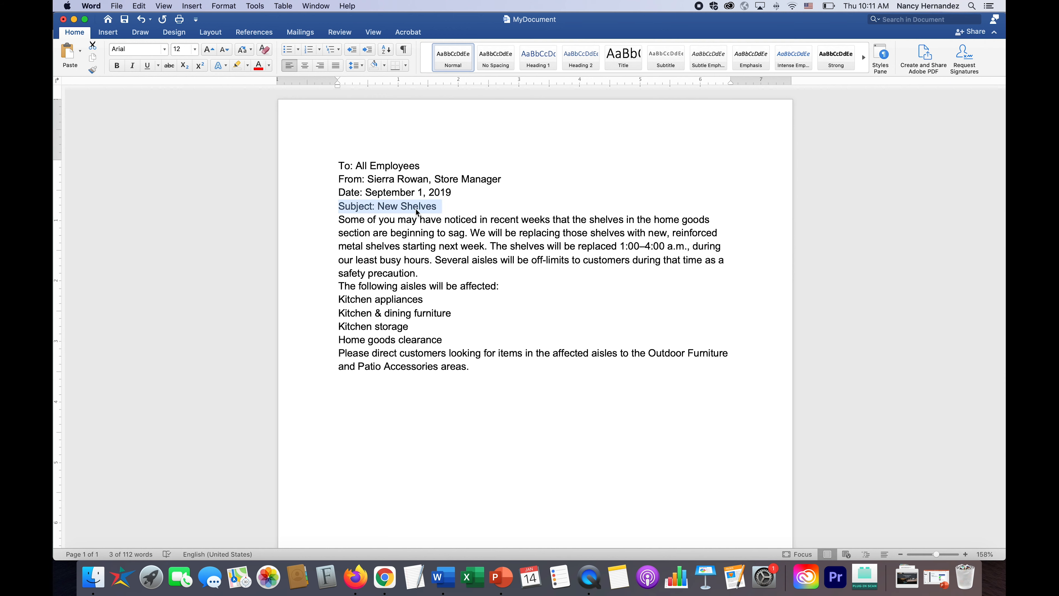
pyautogui.click(362, 67)
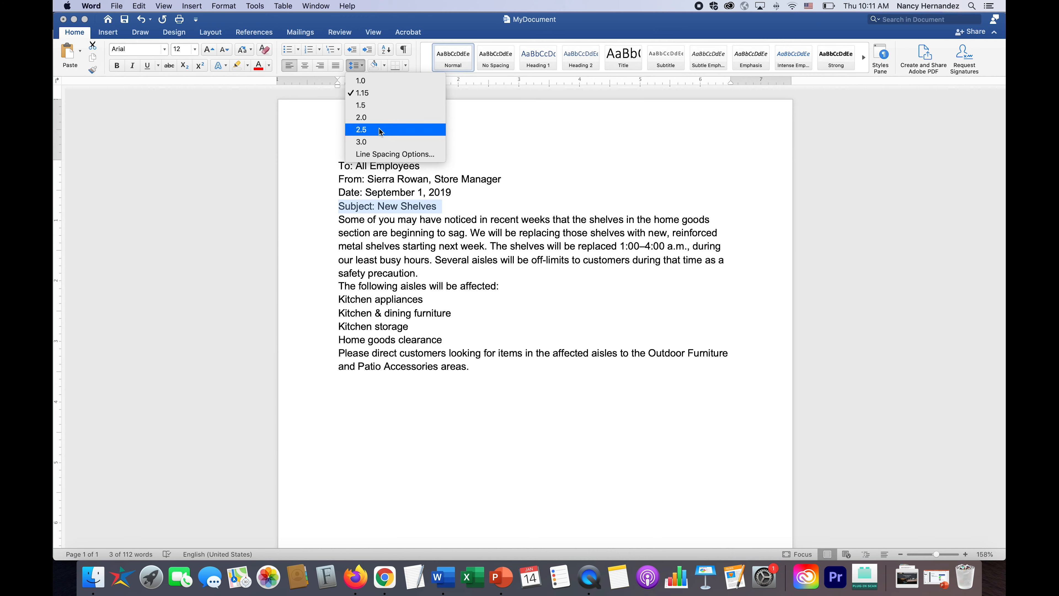
pyautogui.click(381, 153)
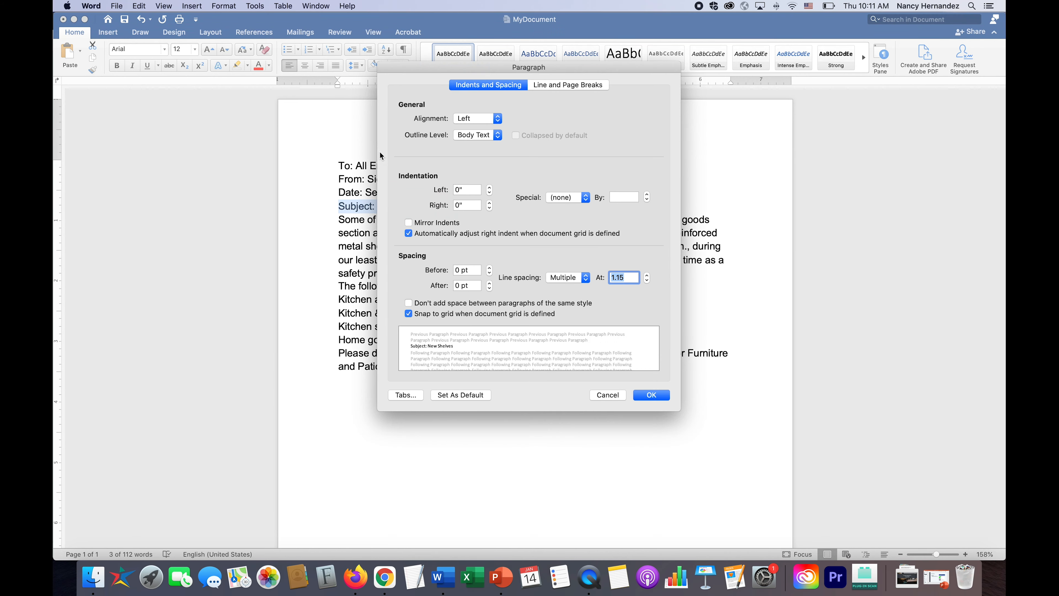
pyautogui.moveTo(595, 68); pyautogui.dragTo(680, 79)
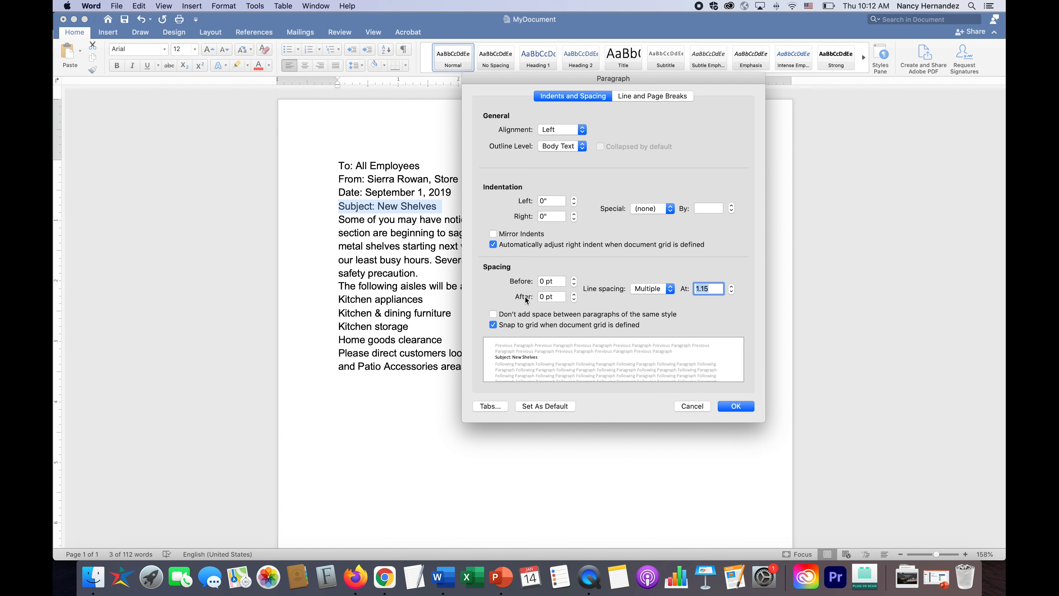
pyautogui.click(574, 294)
pyautogui.click(575, 295)
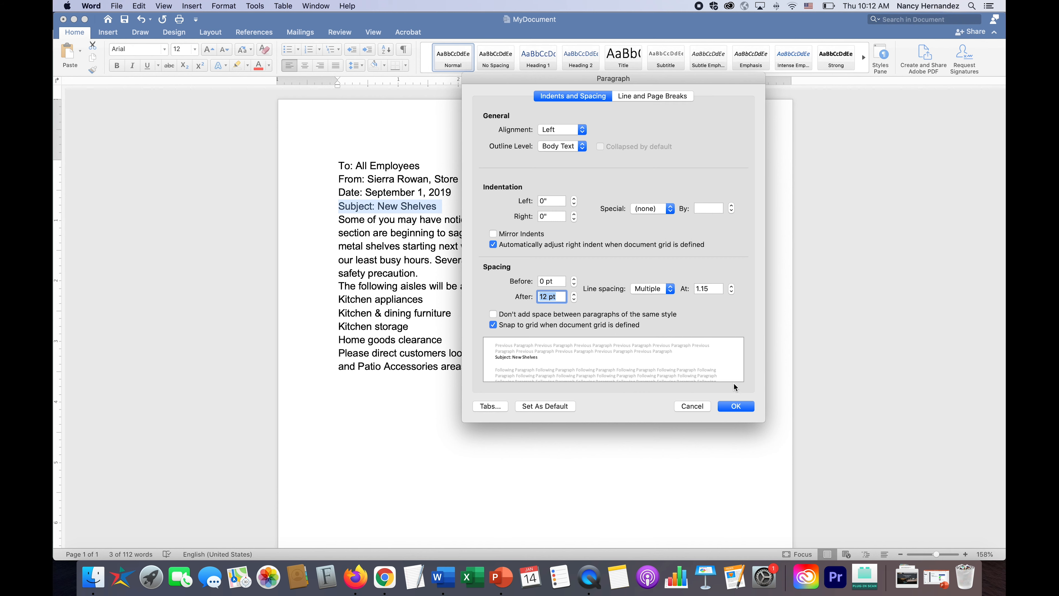
pyautogui.click(736, 406)
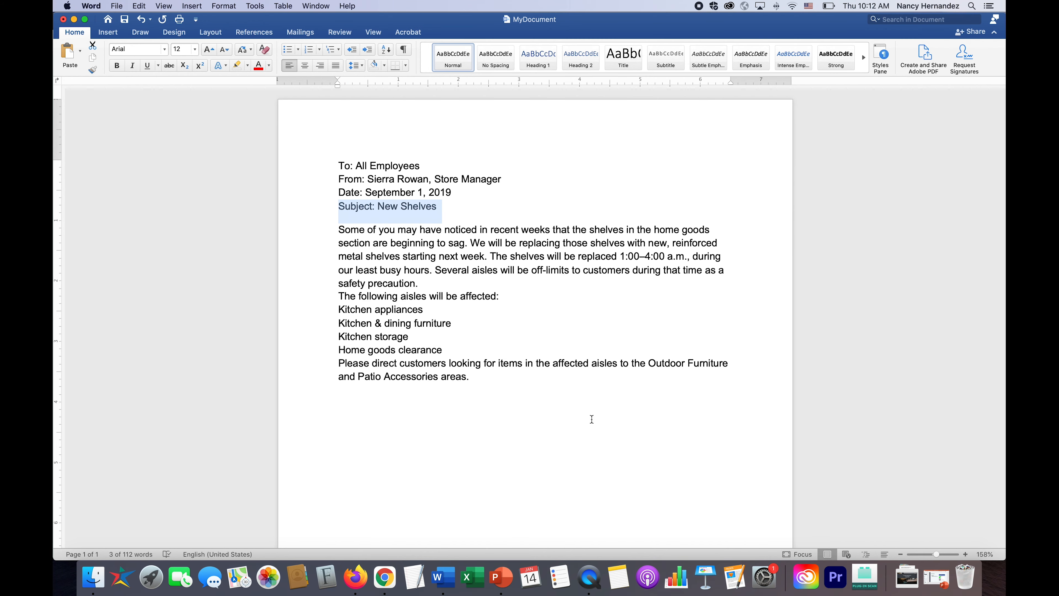
pyautogui.click(592, 419)
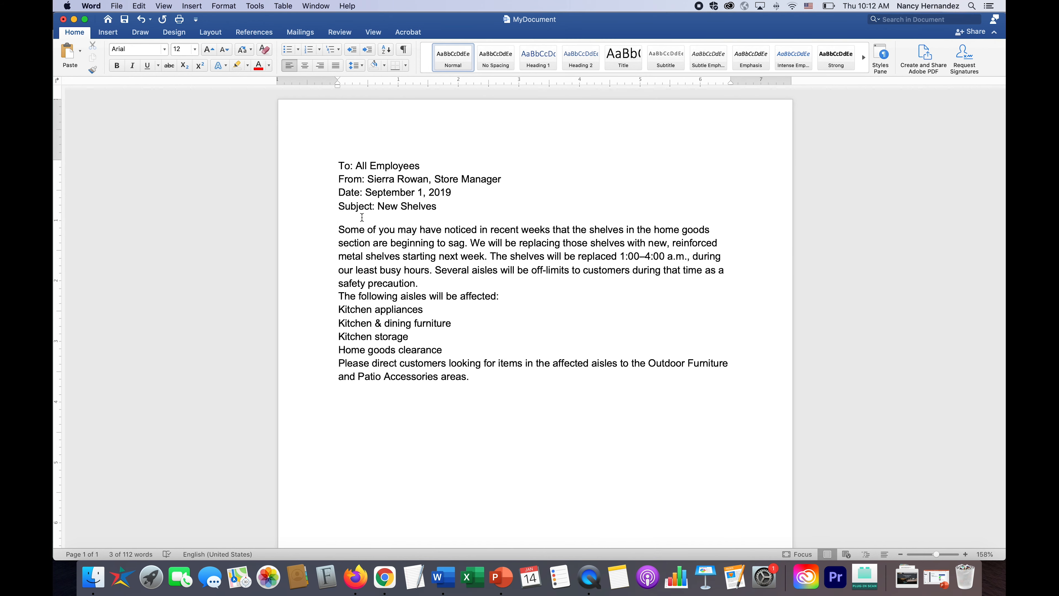
# - Set the spacing after the first body paragraph, ending in "safety precaution.", to 12 pt
pyautogui.moveTo(420, 282); pyautogui.dragTo(339, 284)
pyautogui.click(363, 67)
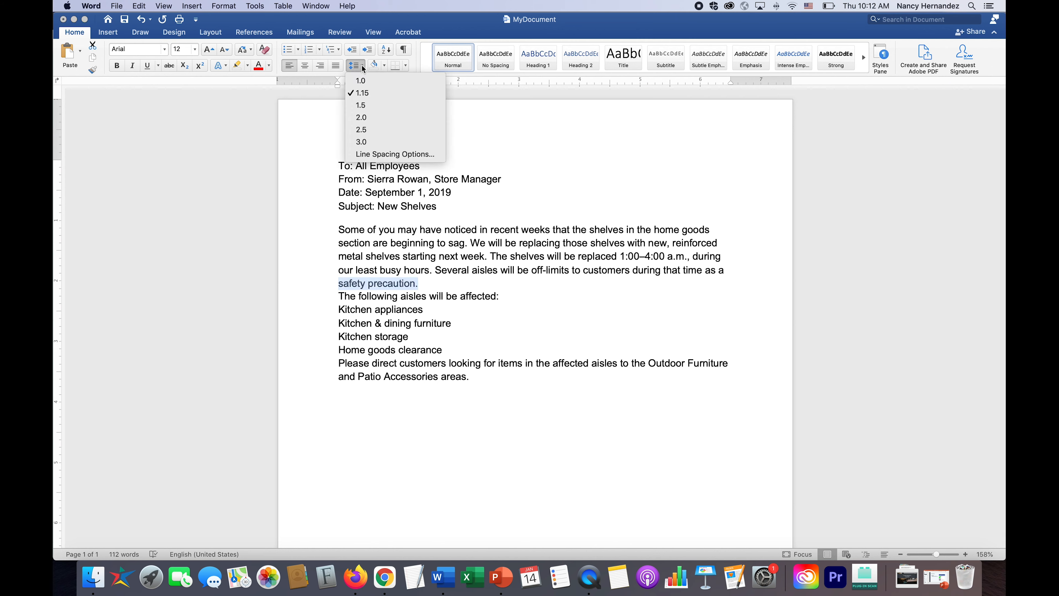
pyautogui.click(384, 155)
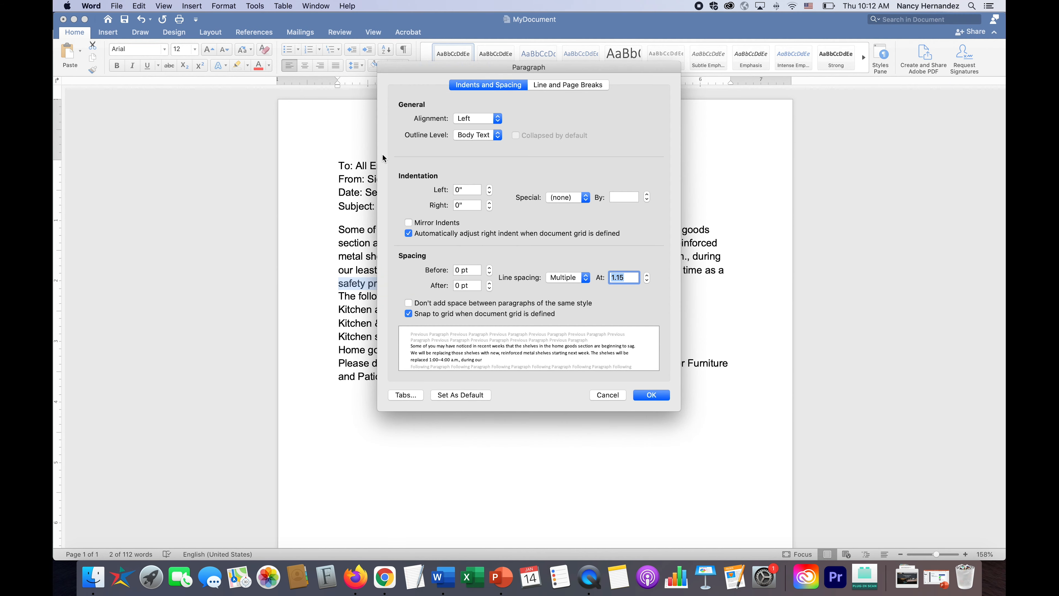
pyautogui.click(490, 283)
pyautogui.click(489, 284)
pyautogui.click(651, 395)
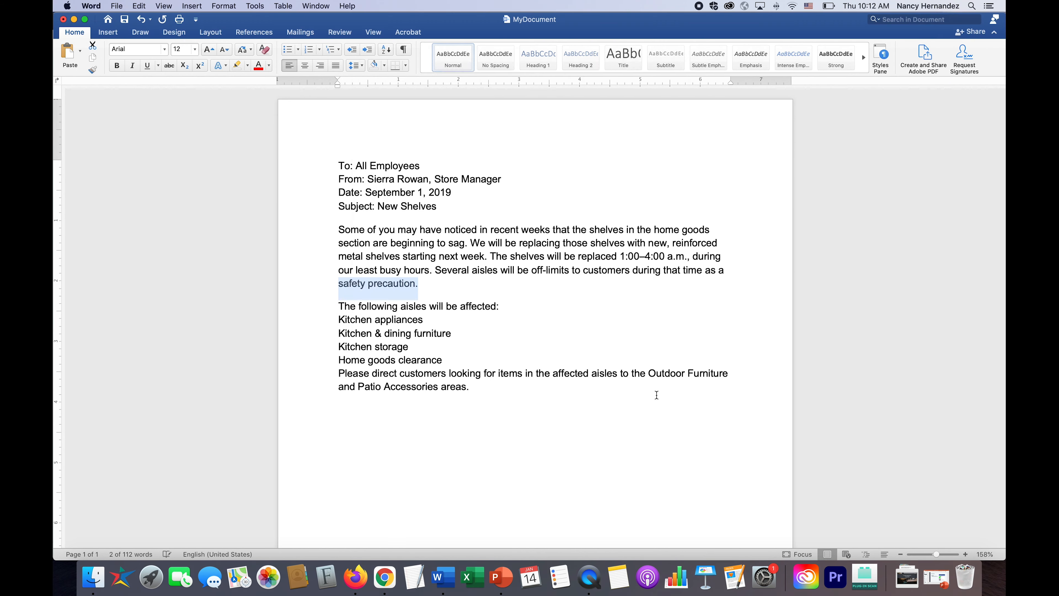
# - Set the spacing after the line "The following aisles will be affected:" to 12 pt
pyautogui.moveTo(499, 306); pyautogui.dragTo(338, 306)
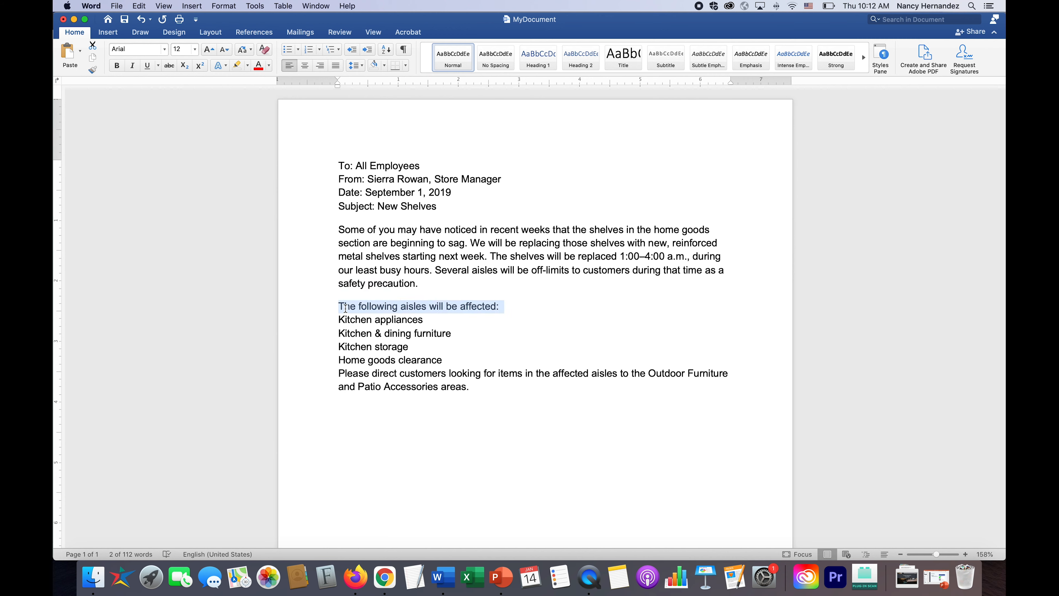
pyautogui.click(362, 65)
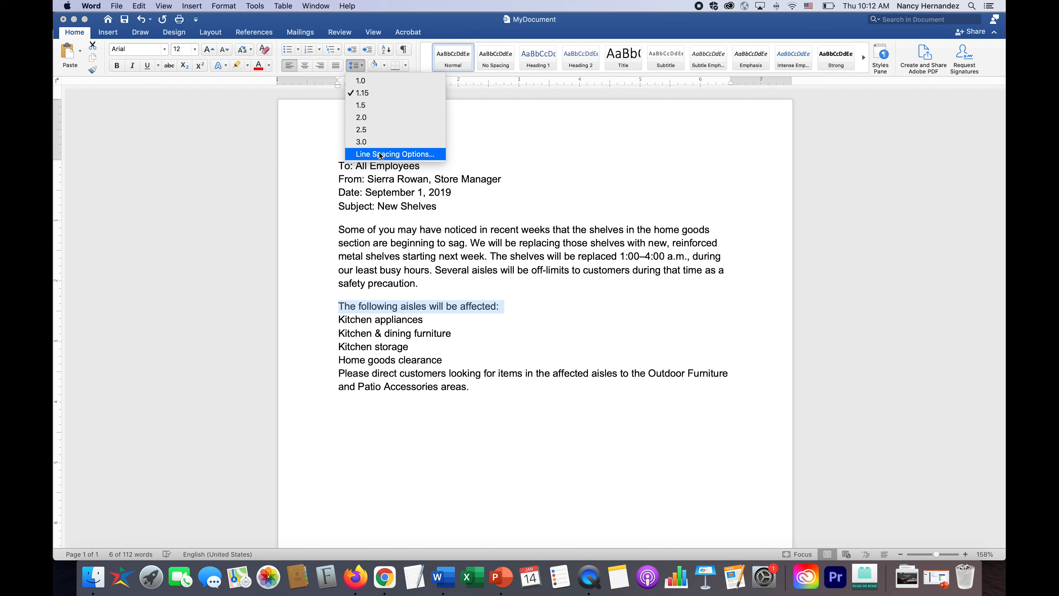
pyautogui.click(380, 155)
pyautogui.click(490, 284)
pyautogui.click(490, 283)
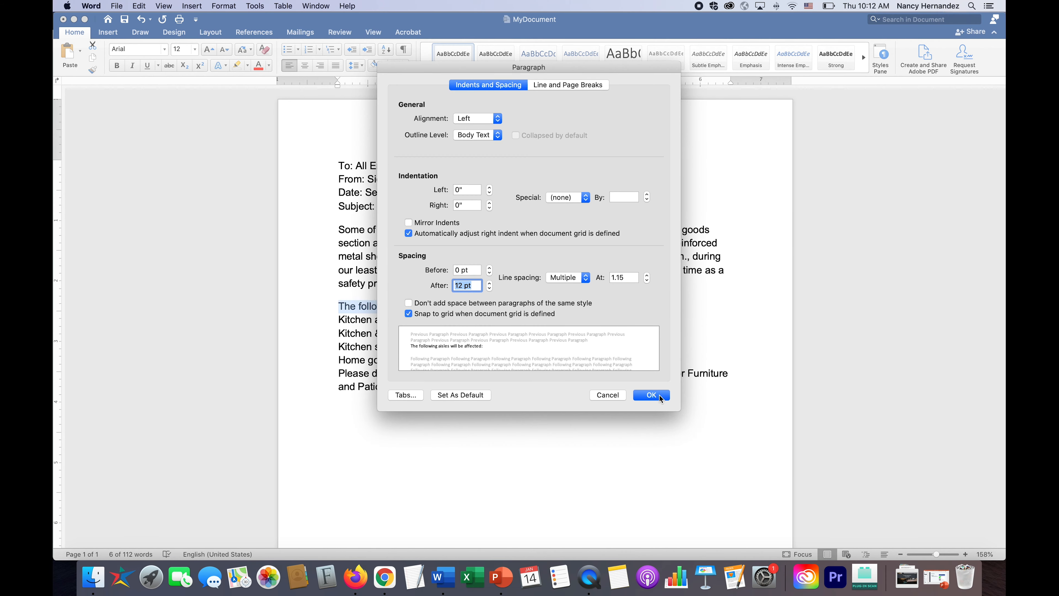
pyautogui.click(651, 394)
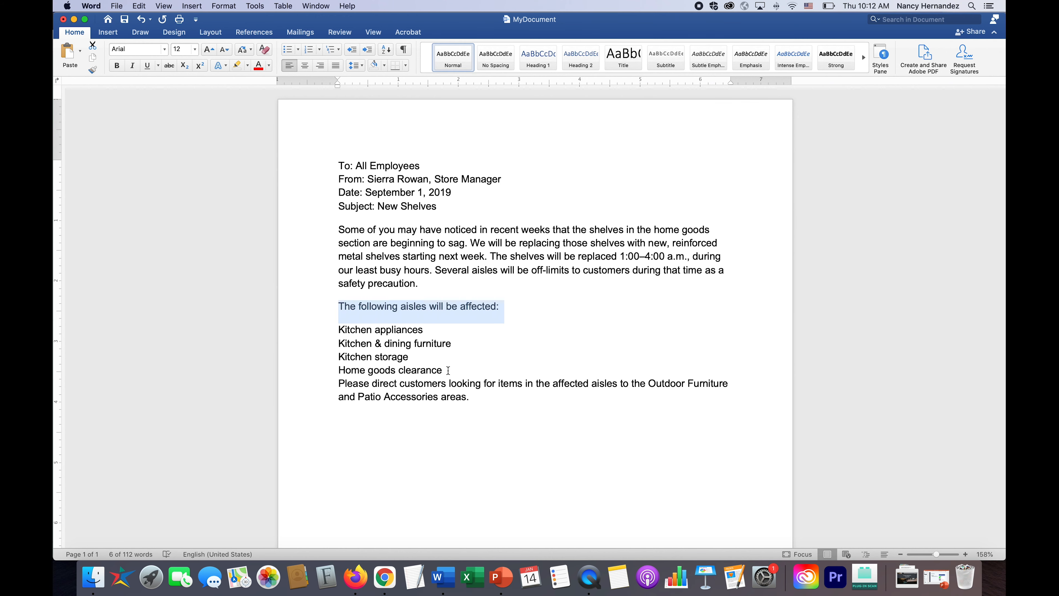
# - Set the spacing after the "Home goods clearance" line to 12 pt
pyautogui.moveTo(448, 370); pyautogui.dragTo(341, 371)
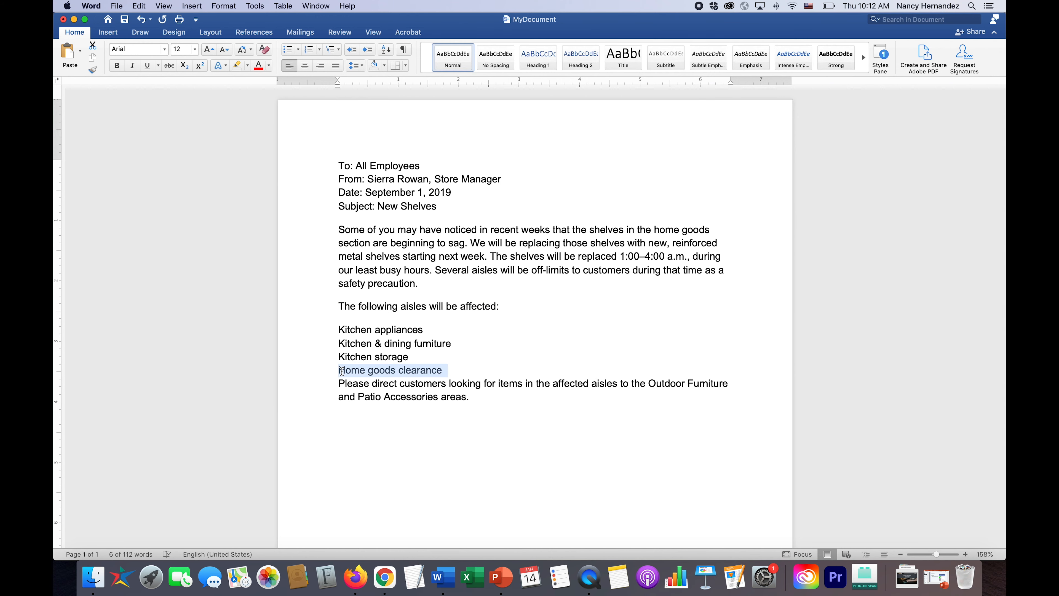
pyautogui.click(357, 69)
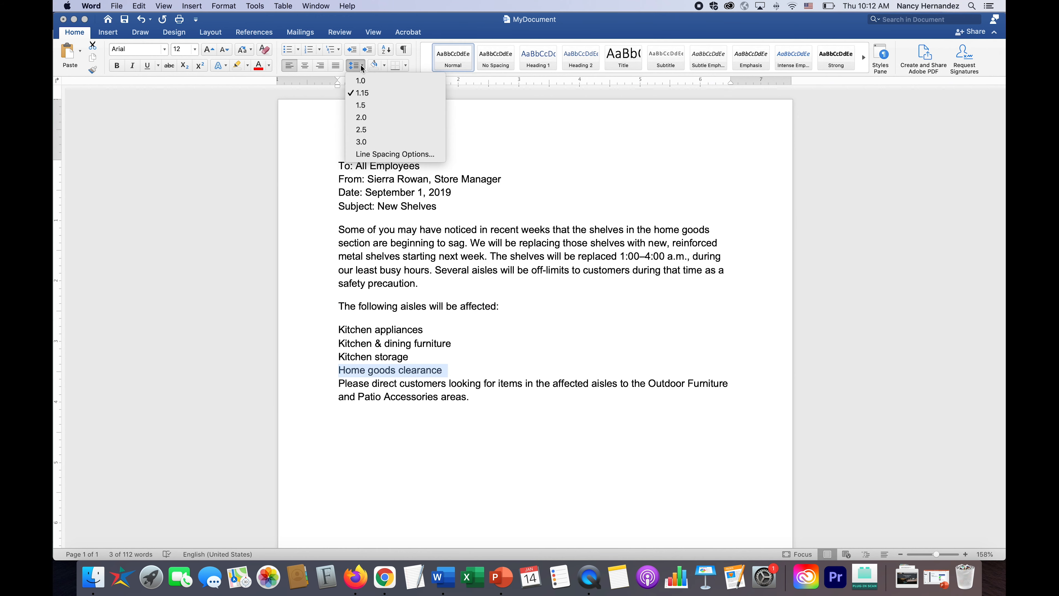
pyautogui.click(383, 154)
pyautogui.click(491, 283)
pyautogui.click(491, 283)
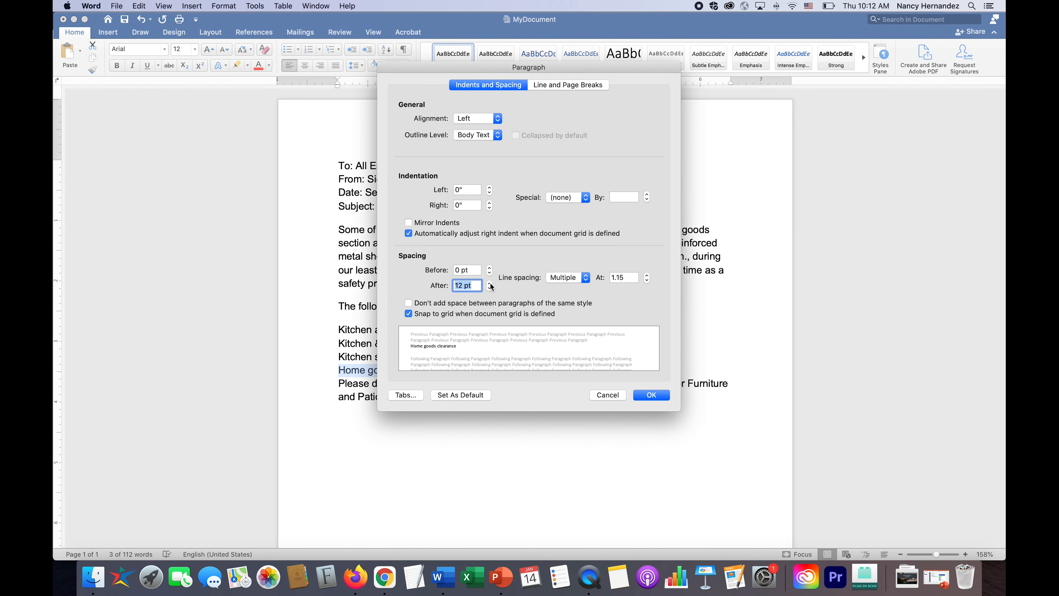
pyautogui.click(652, 398)
pyautogui.click(627, 434)
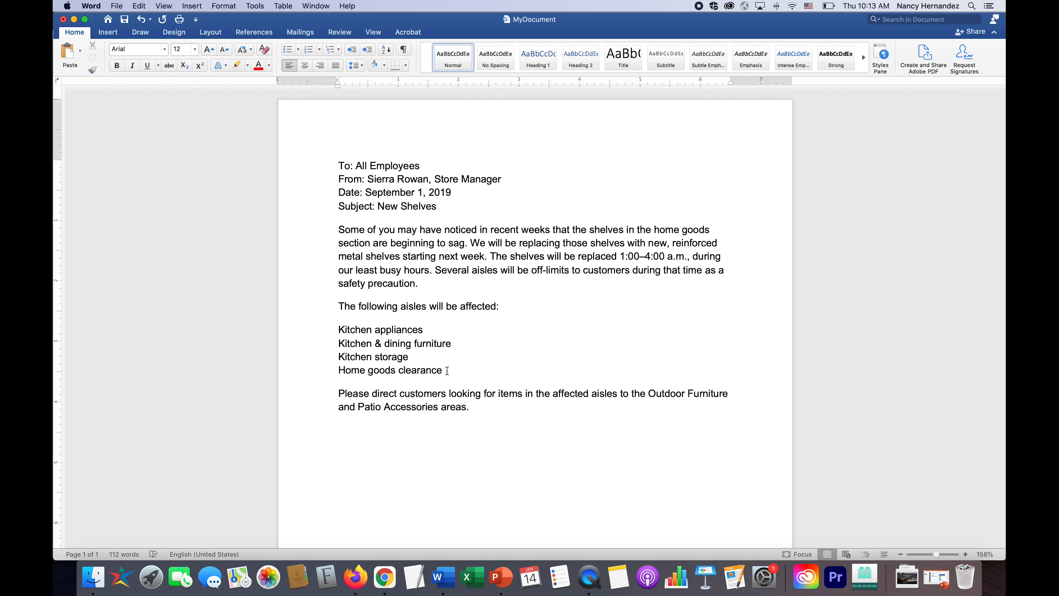
# - Turn the four aisle names from "Kitchen appliances" to "Home goods clearance" into a bulleted list
pyautogui.click(441, 370)
pyautogui.keyDown('shift'); pyautogui.click(338, 328); pyautogui.keyUp('shift')
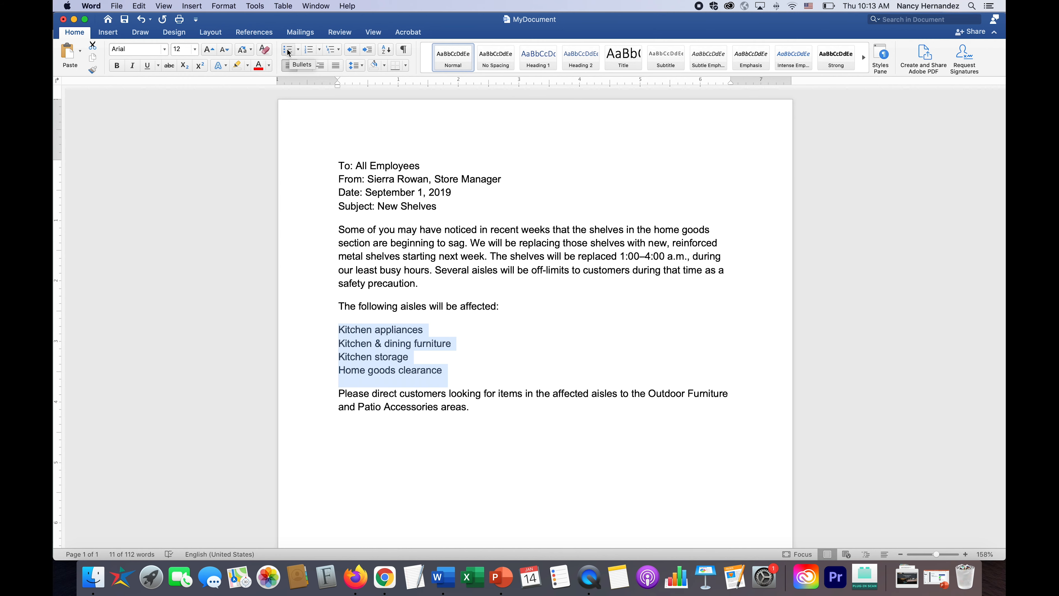
pyautogui.click(297, 50)
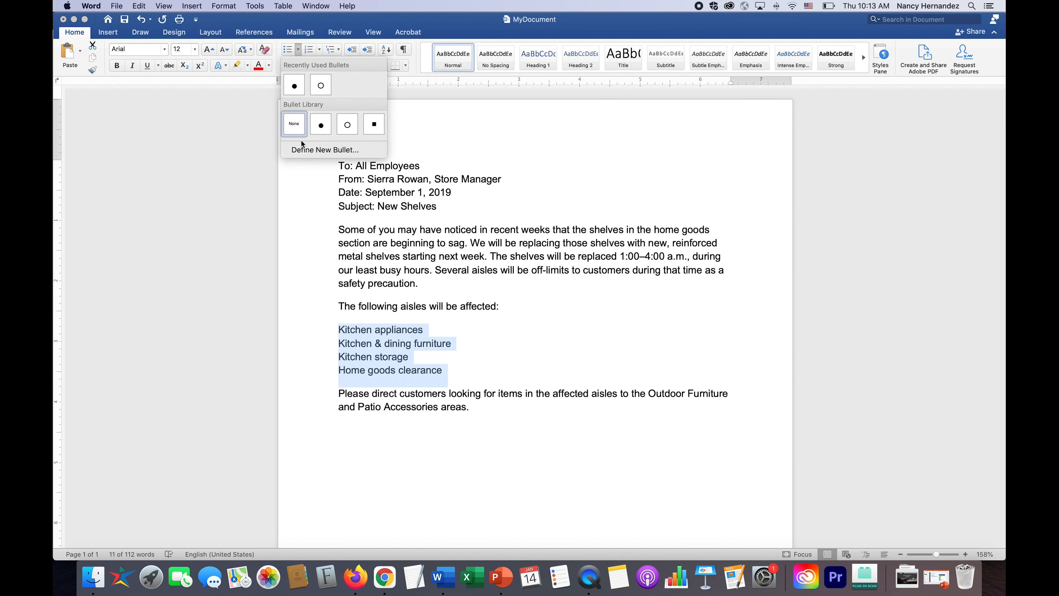
pyautogui.click(226, 120)
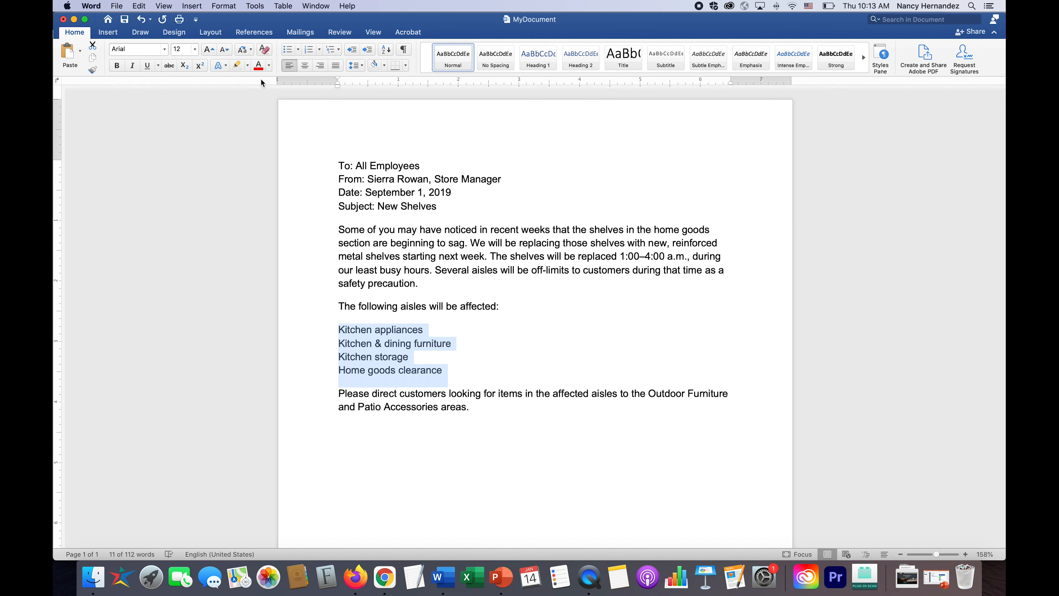
pyautogui.click(287, 50)
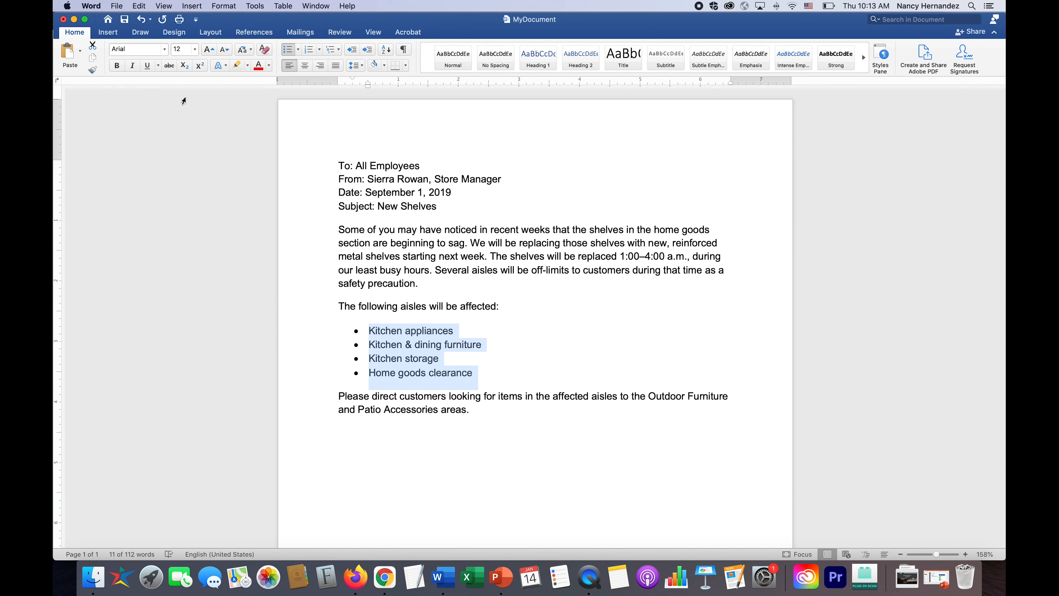
# - Try numbering on the list of affected aisles and switch it back to bullets
pyautogui.click(309, 50)
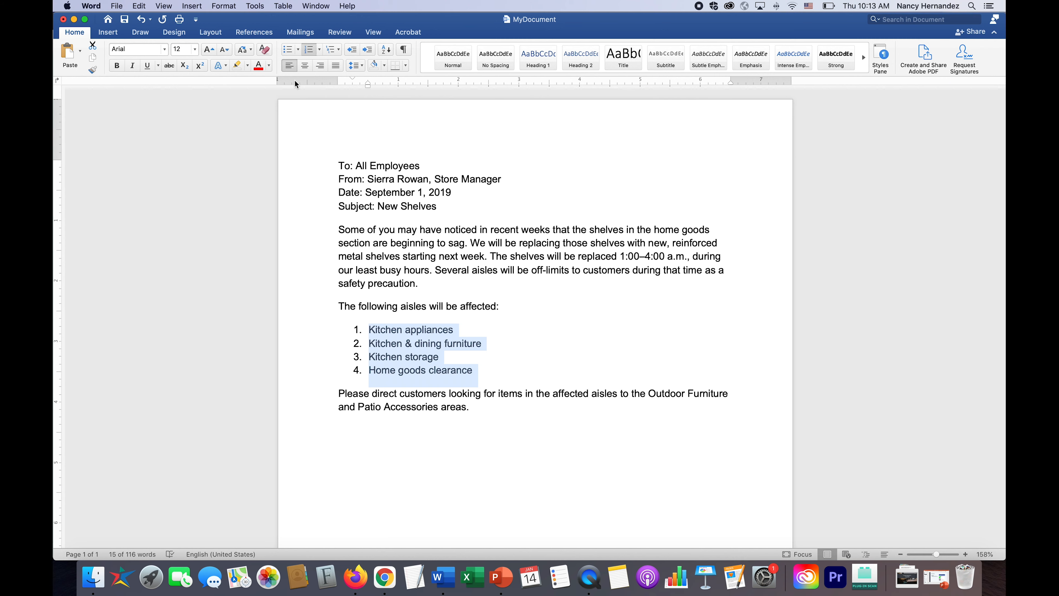
pyautogui.click(287, 52)
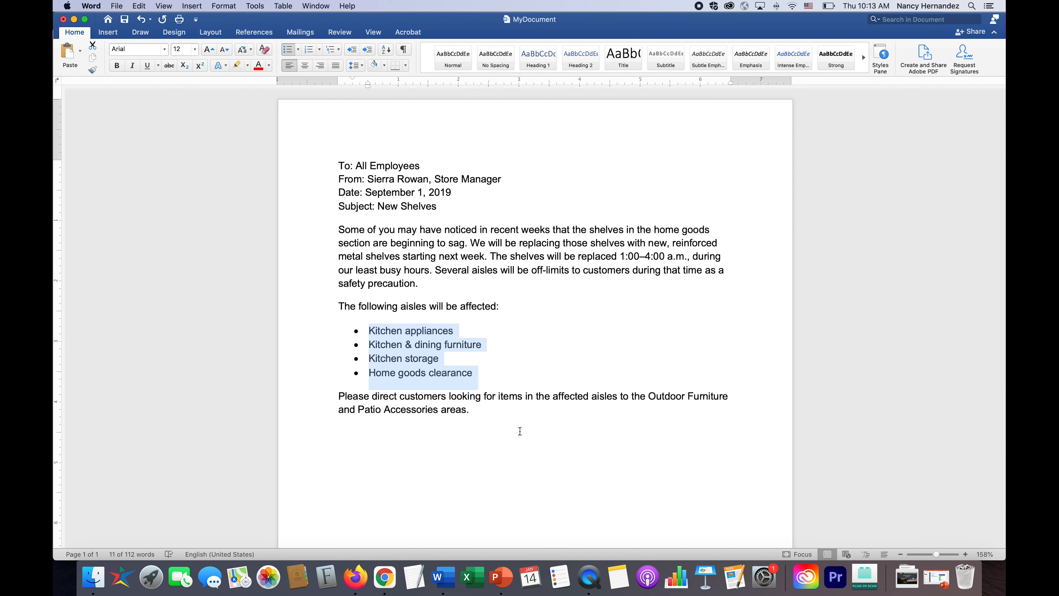
pyautogui.click(519, 428)
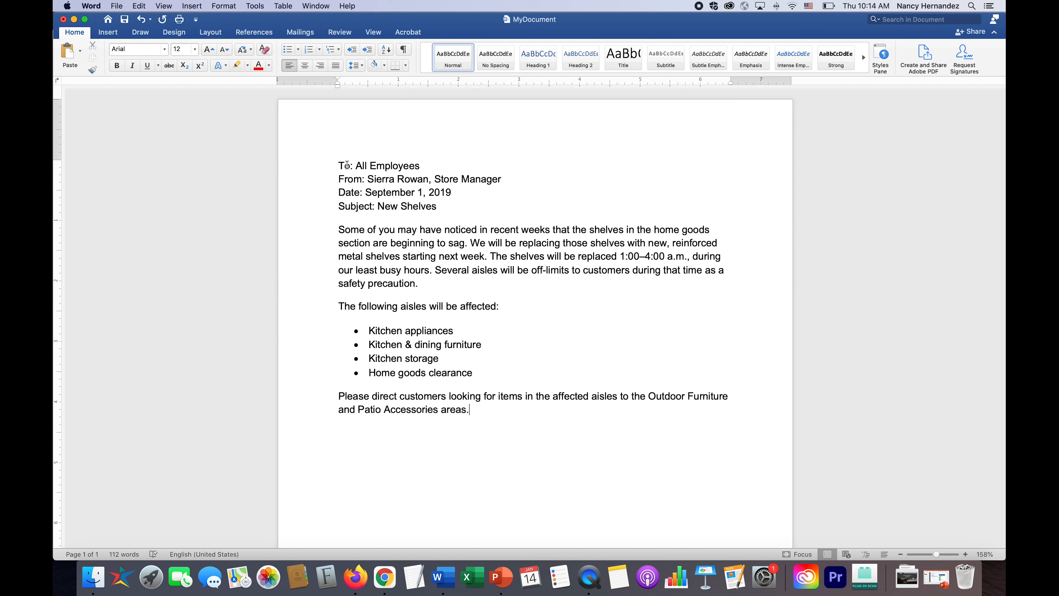
# - Make the memo header labels "To", "From", "Date" and "Subject" bold
pyautogui.doubleClick(347, 166)
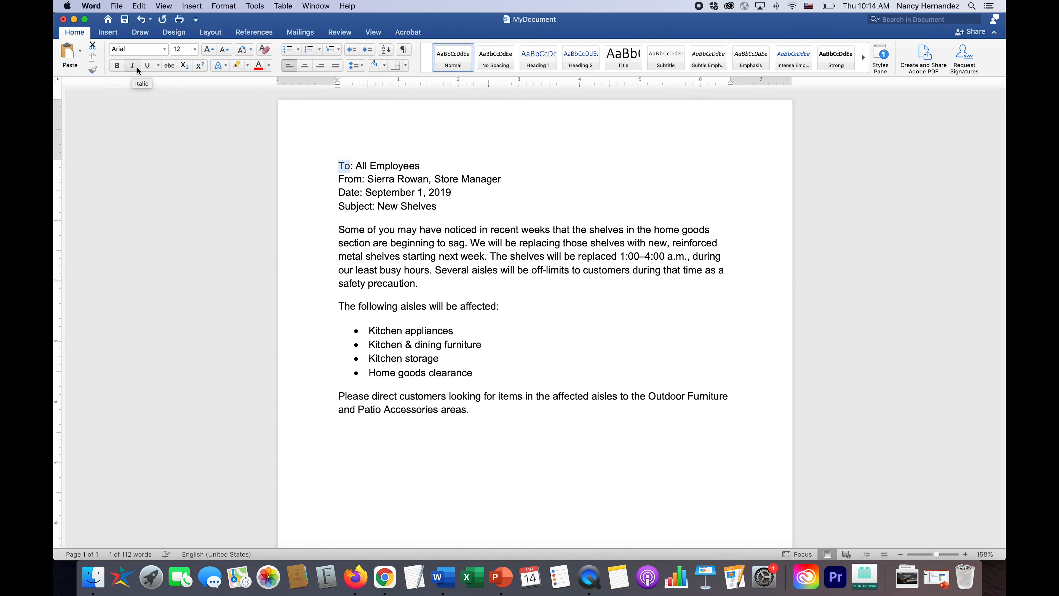
pyautogui.click(116, 67)
pyautogui.doubleClick(353, 178)
pyautogui.click(118, 69)
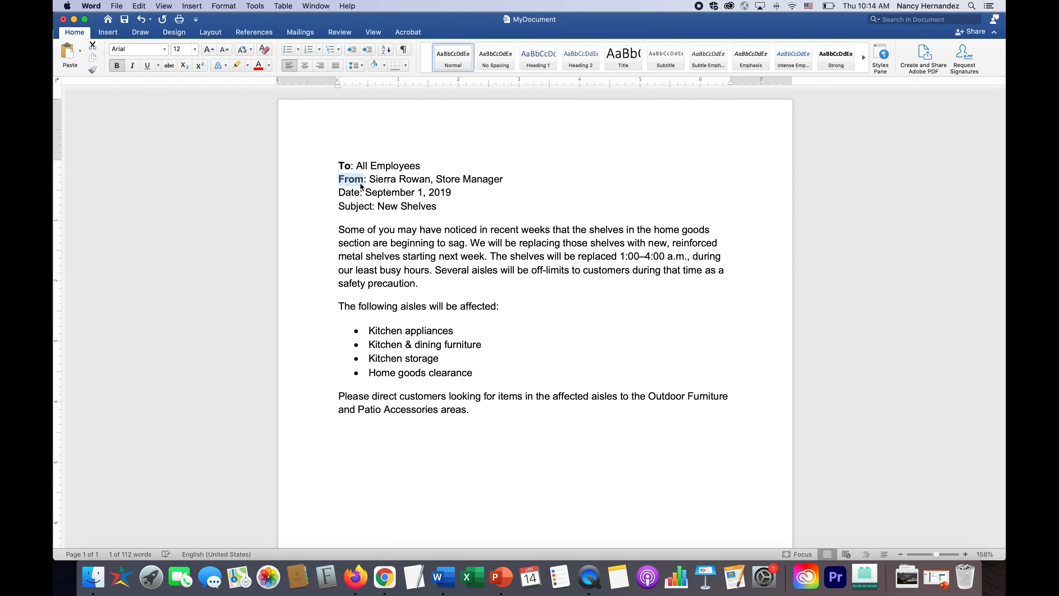
pyautogui.click(355, 191)
pyautogui.doubleClick(355, 192)
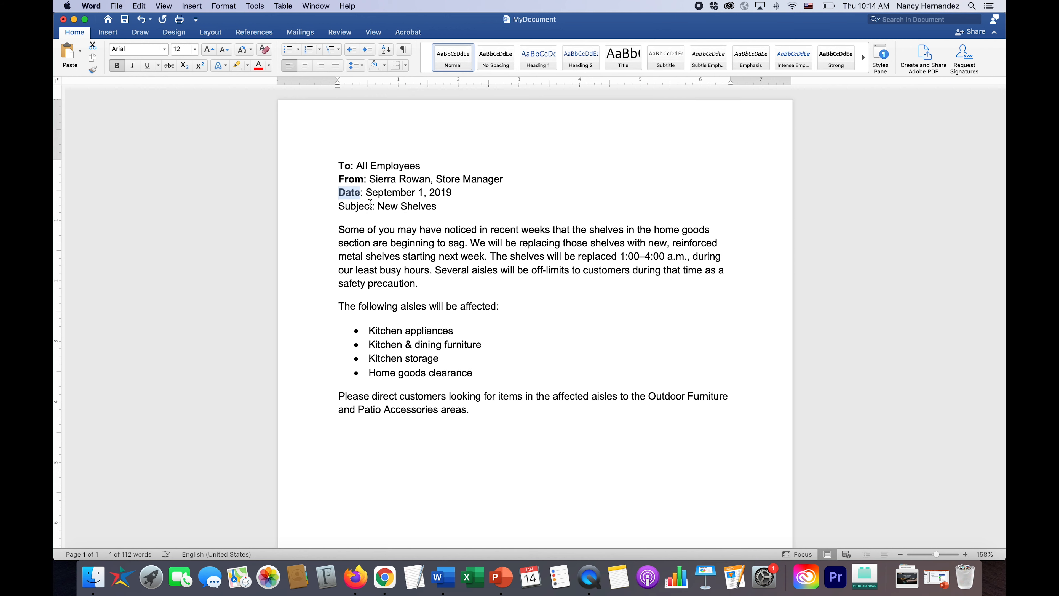
pyautogui.moveTo(371, 205); pyautogui.dragTo(339, 207)
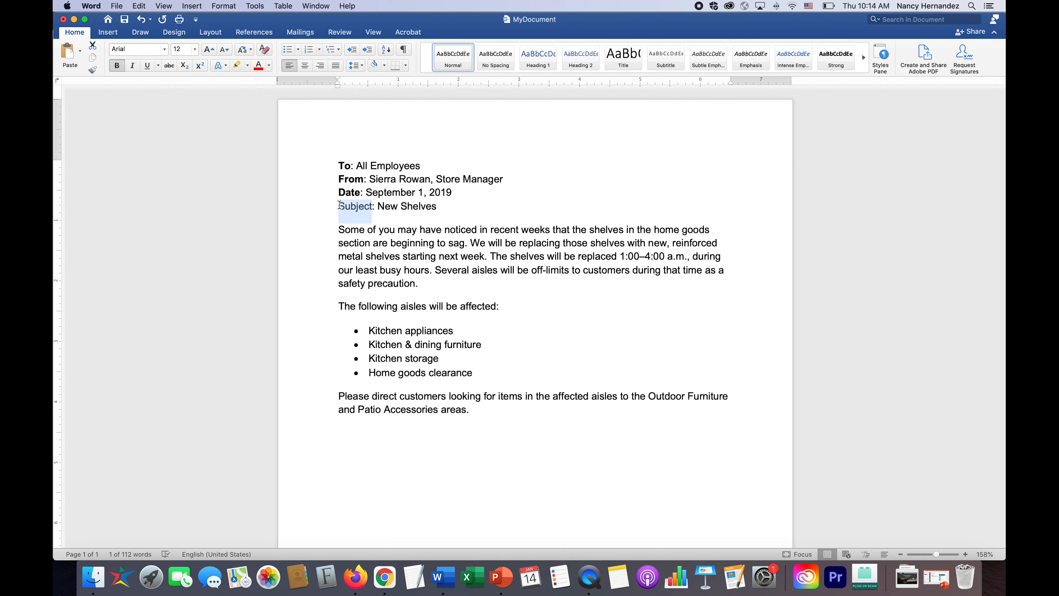
pyautogui.click(124, 66)
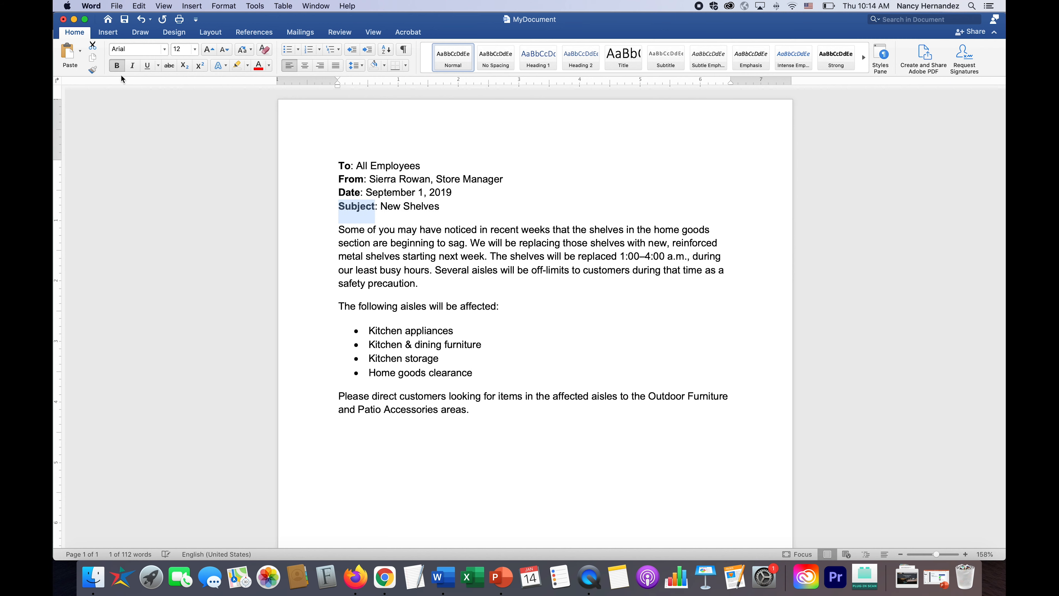
pyautogui.click(196, 241)
pyautogui.click(662, 450)
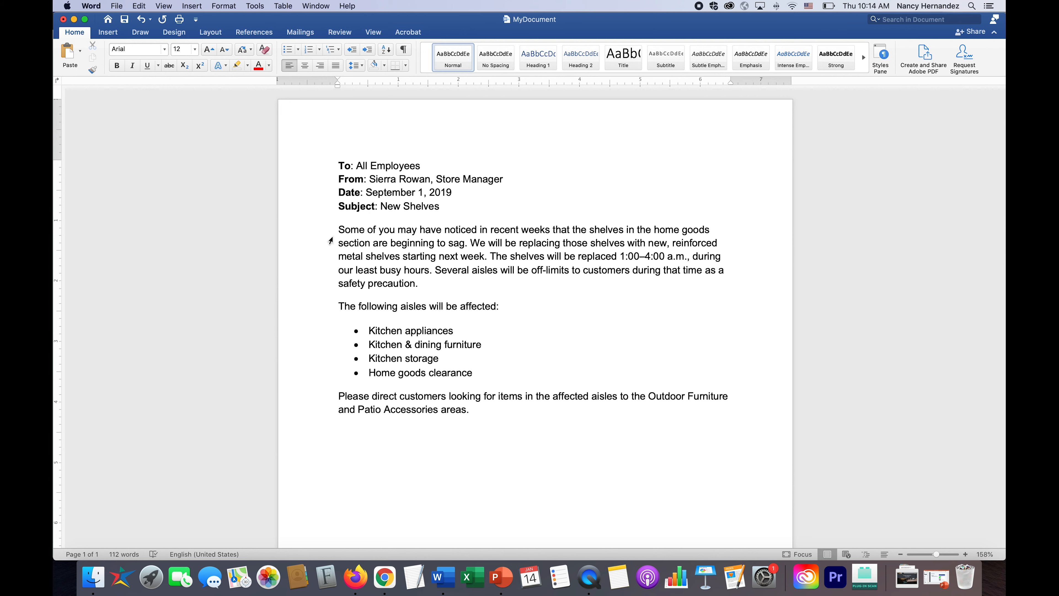
# - Give the first body paragraph, starting "Some of you may have noticed", a first line indent of 0.5"
pyautogui.tripleClick(338, 230)
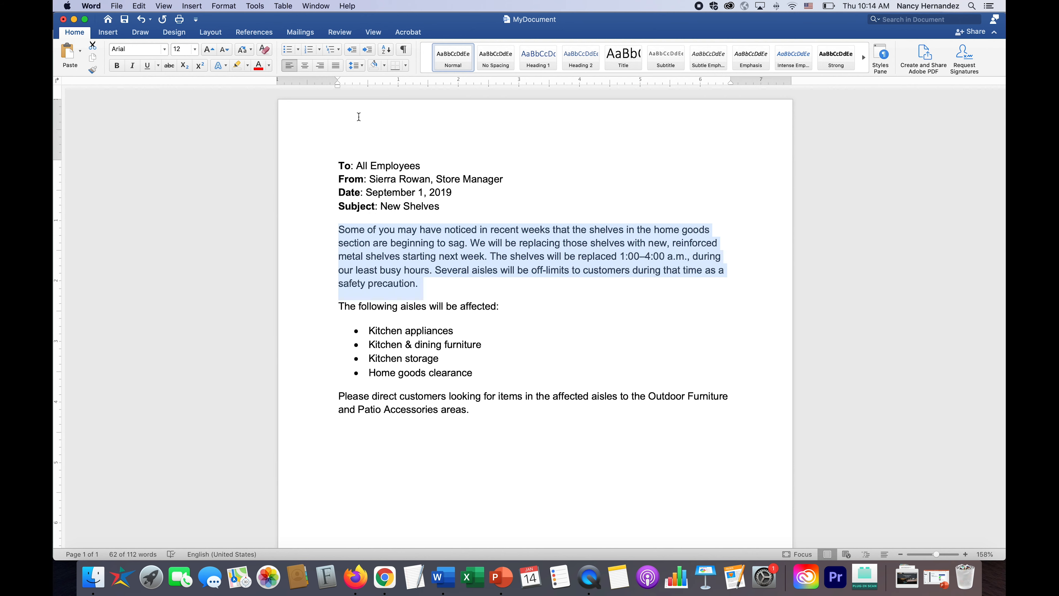
pyautogui.click(361, 65)
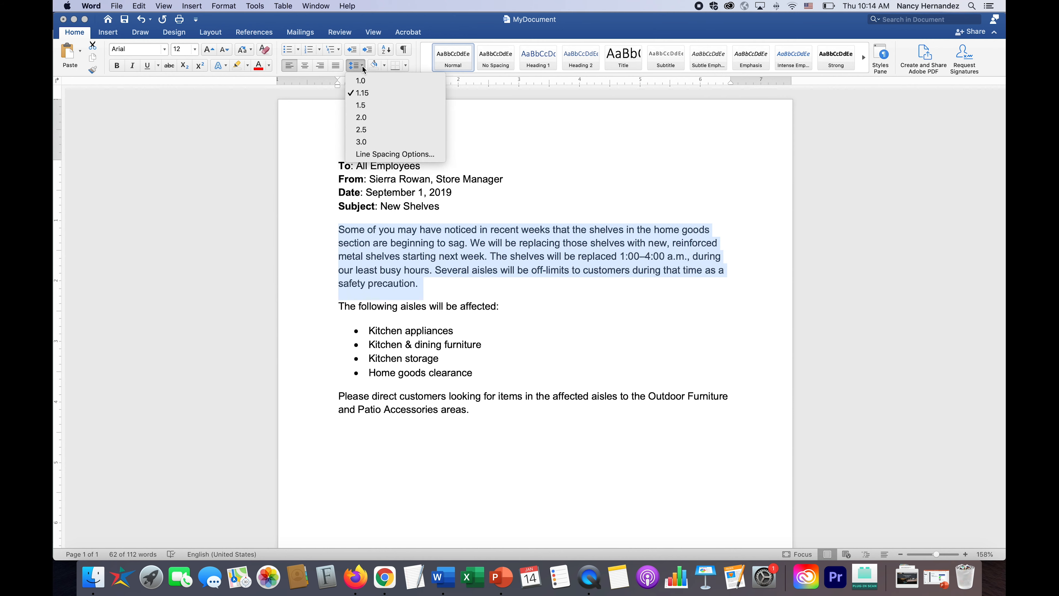
pyautogui.click(385, 154)
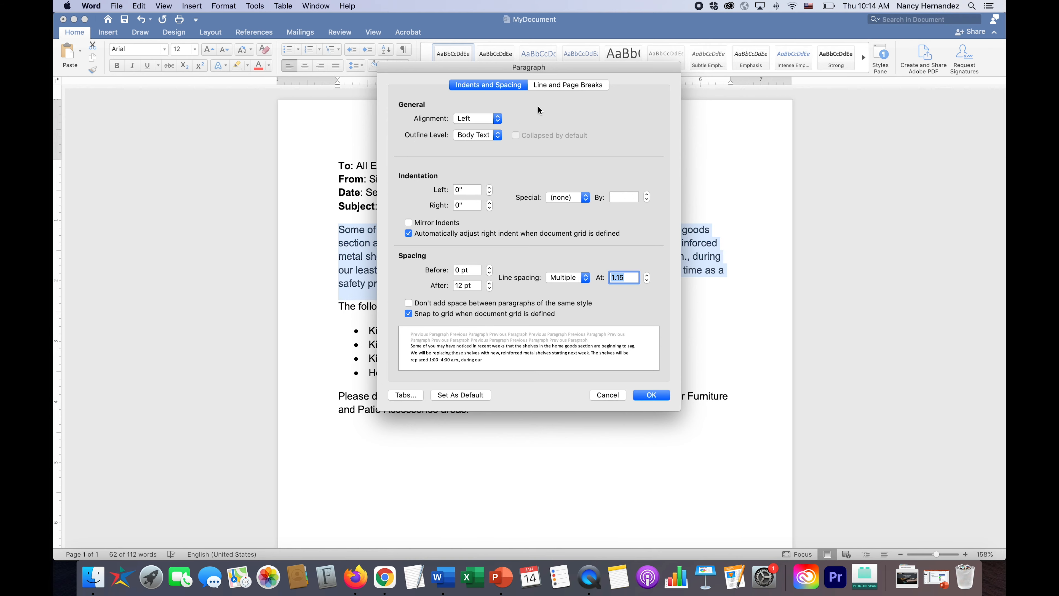
pyautogui.moveTo(639, 69); pyautogui.dragTo(782, 88)
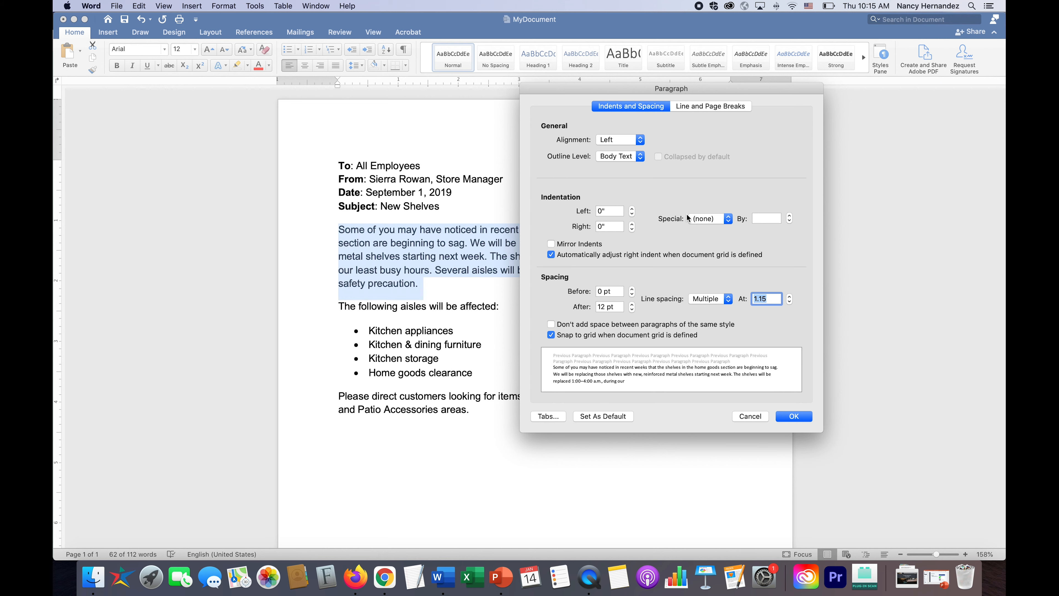
pyautogui.click(728, 220)
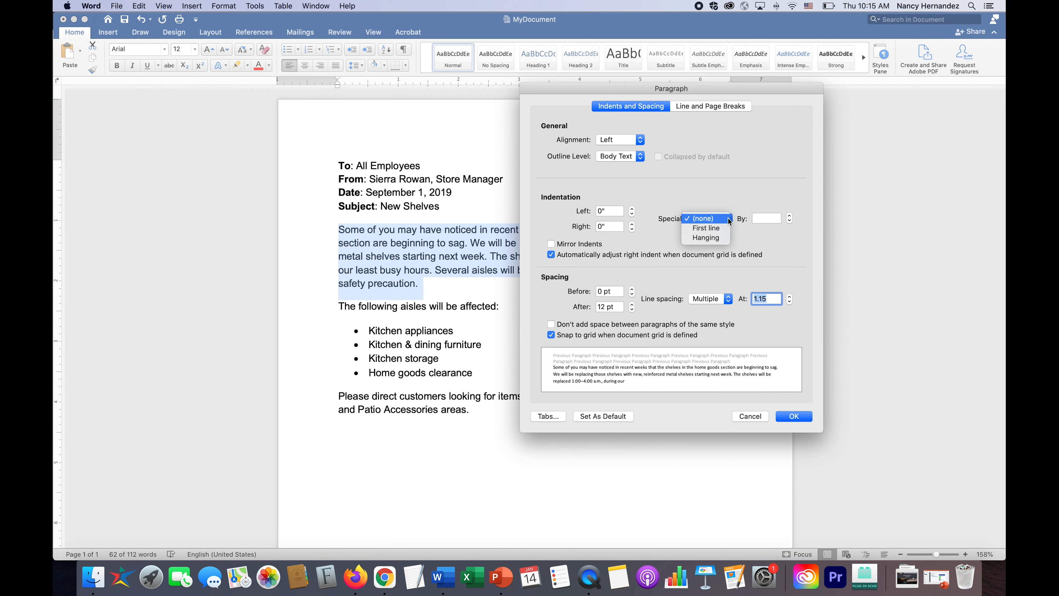
pyautogui.click(713, 229)
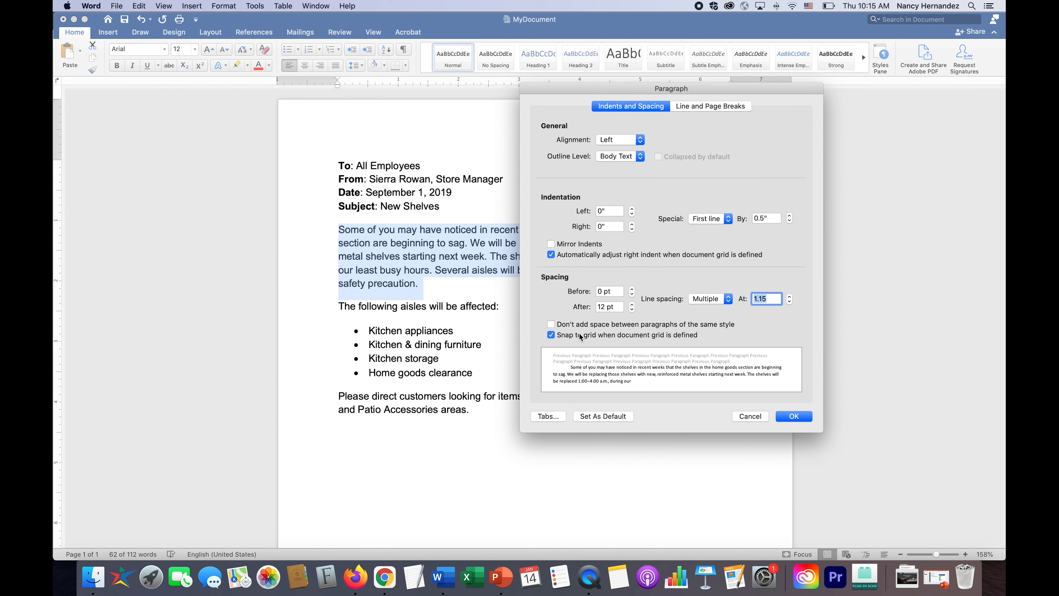
pyautogui.click(794, 418)
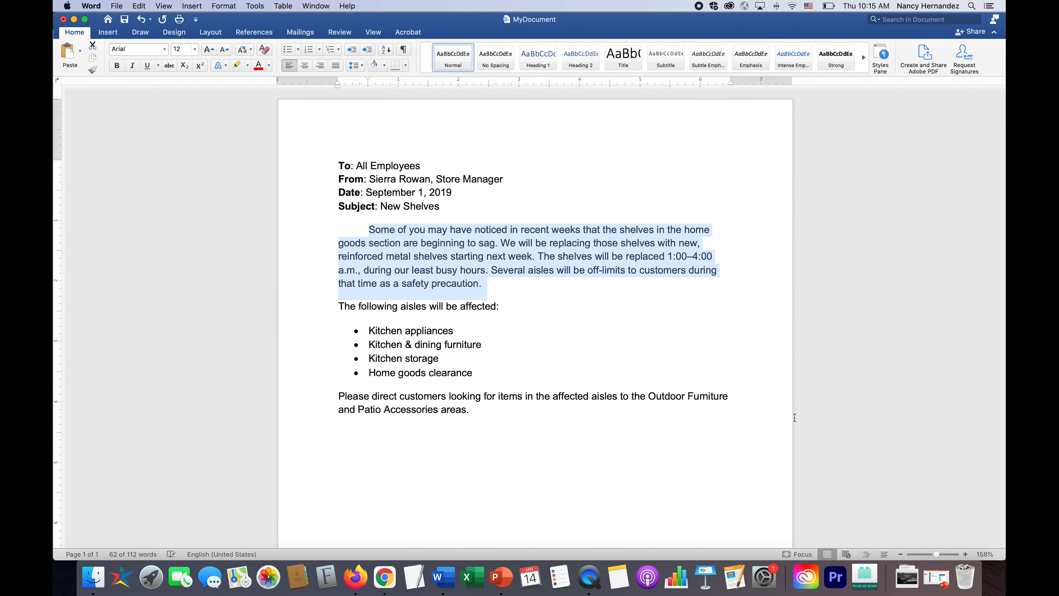
pyautogui.click(690, 433)
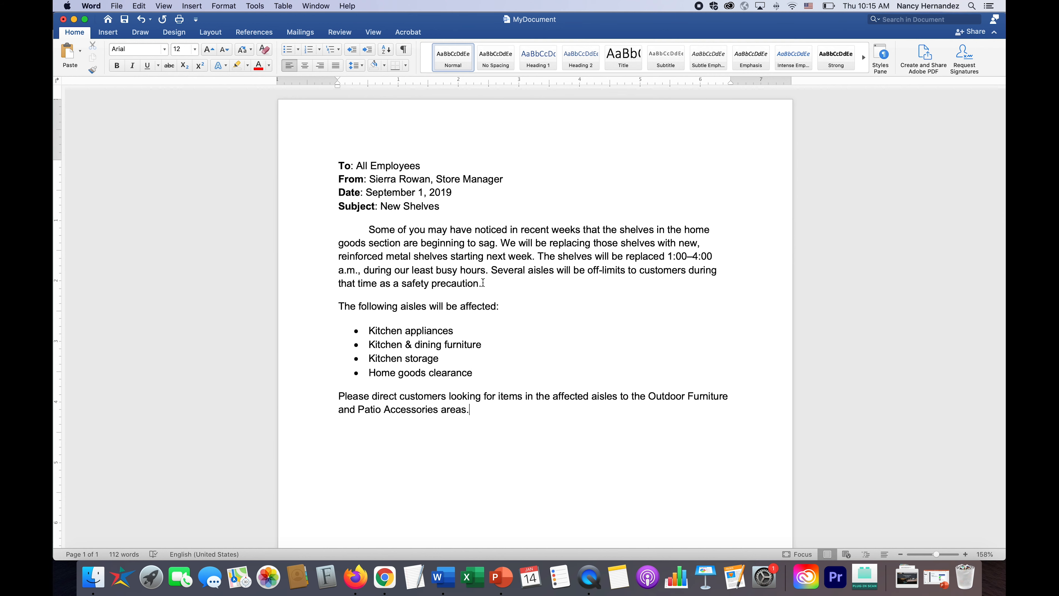
# - Try centered and right alignment on the first body paragraph, and finish with it justified
pyautogui.tripleClick(370, 229)
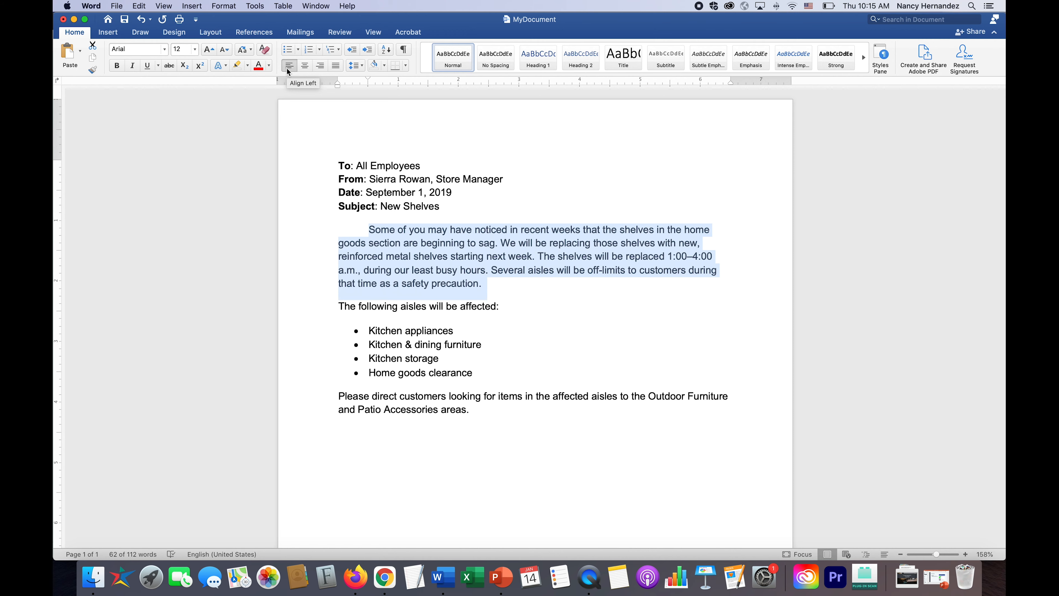
pyautogui.click(305, 67)
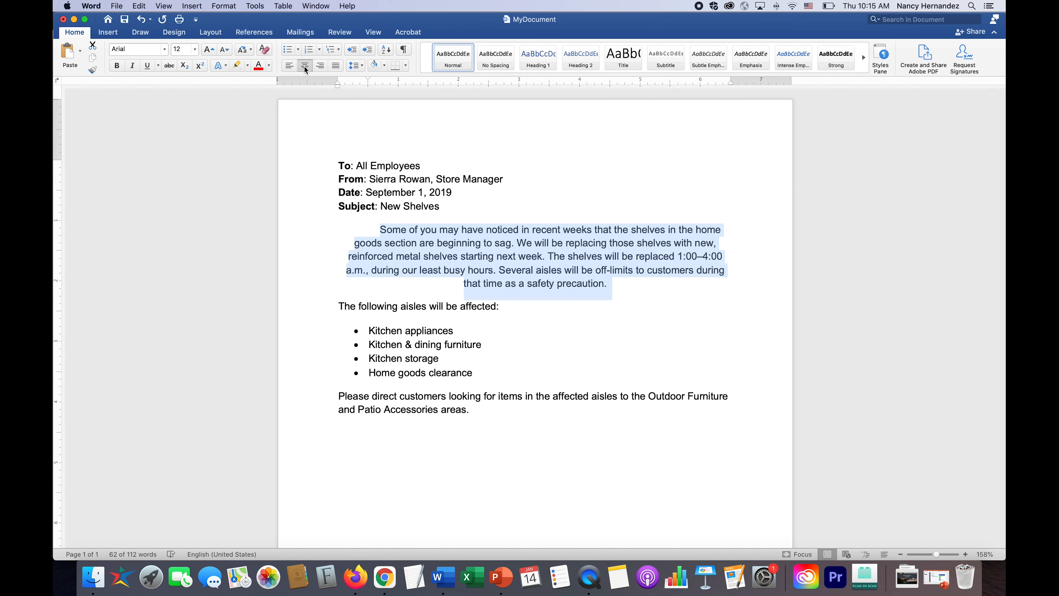
pyautogui.click(319, 66)
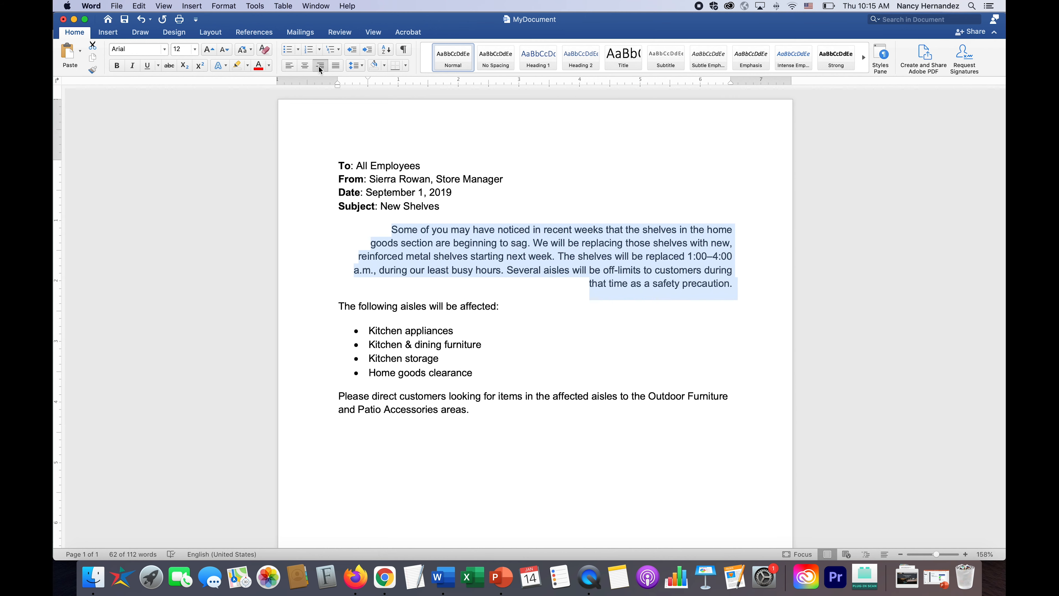
pyautogui.click(332, 66)
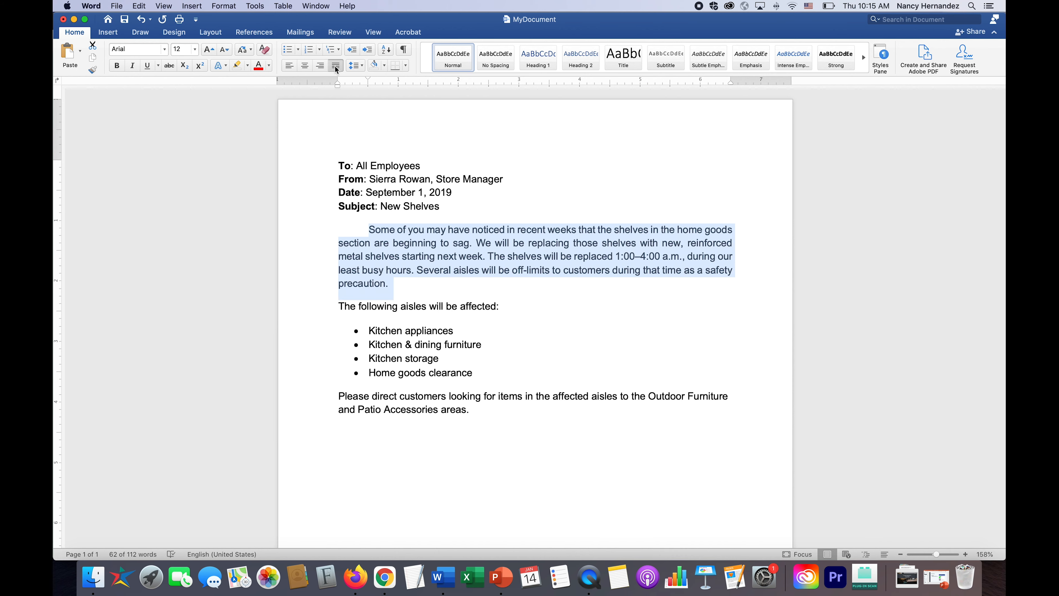
pyautogui.click(726, 325)
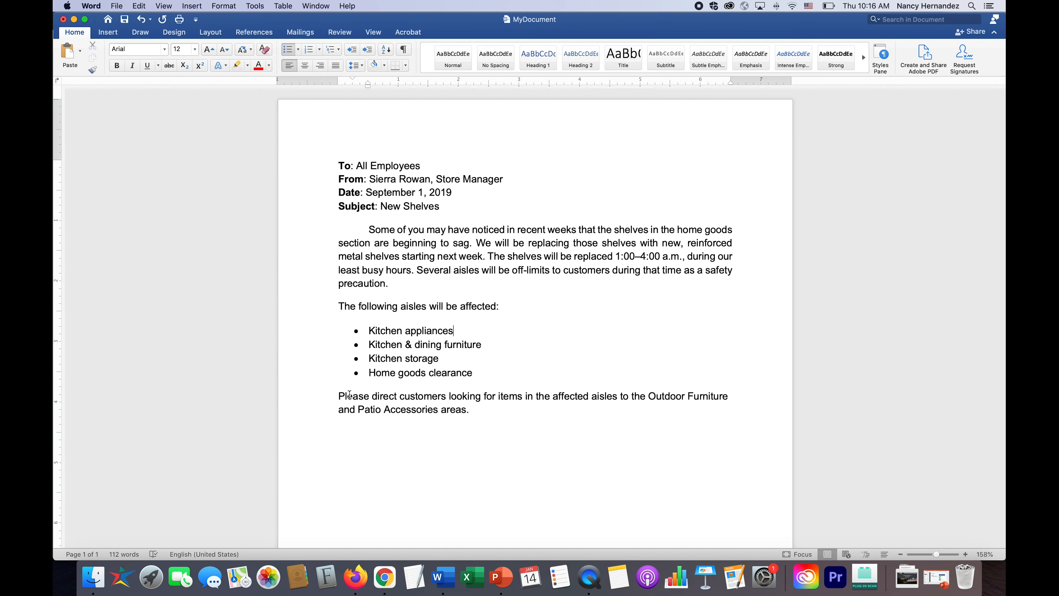
# - Give the closing paragraph, starting "Please direct customers", a first line indent of 0.5"
pyautogui.click(471, 407)
pyautogui.keyDown('shift'); pyautogui.click(341, 392); pyautogui.keyUp('shift')
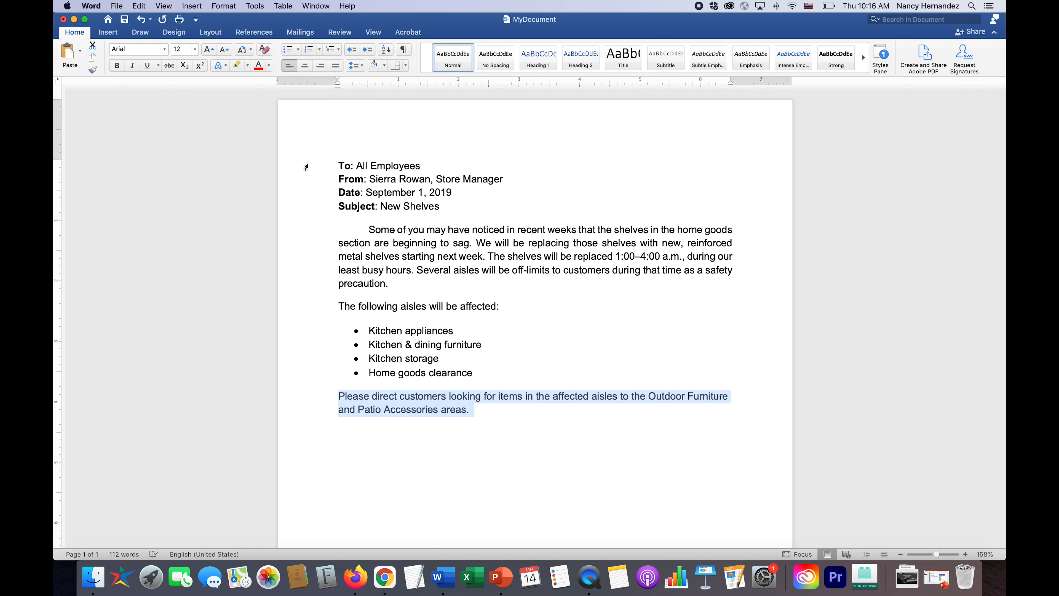
pyautogui.click(359, 66)
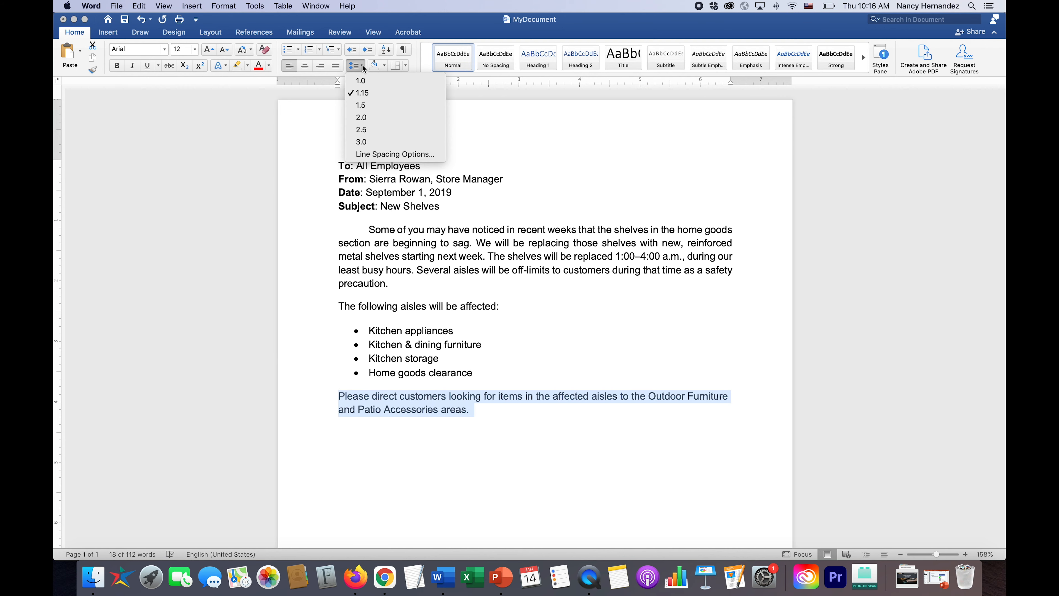
pyautogui.click(380, 154)
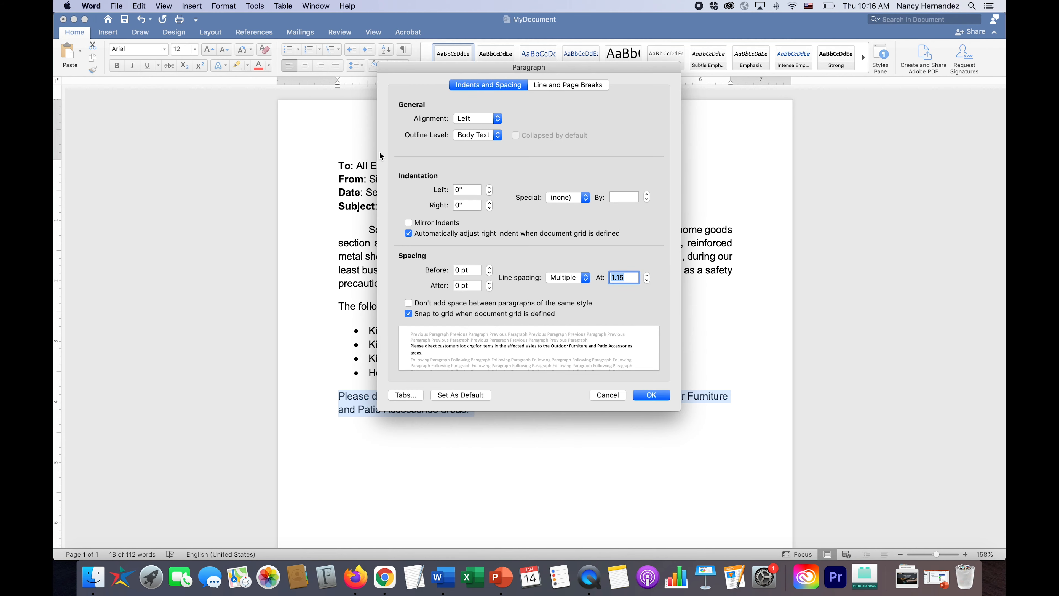
pyautogui.click(587, 200)
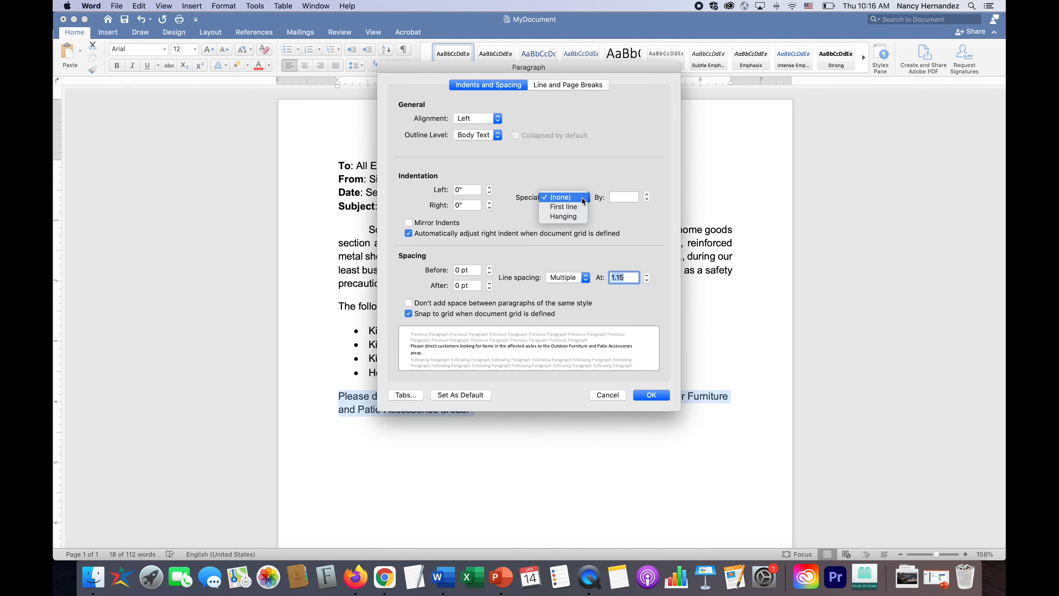
pyautogui.click(573, 207)
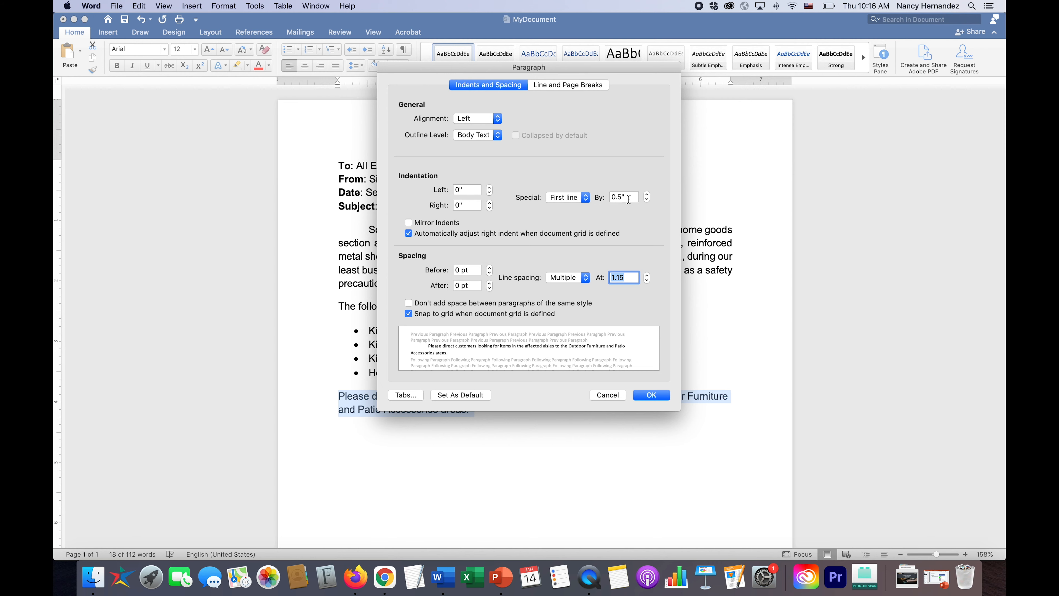
pyautogui.click(651, 396)
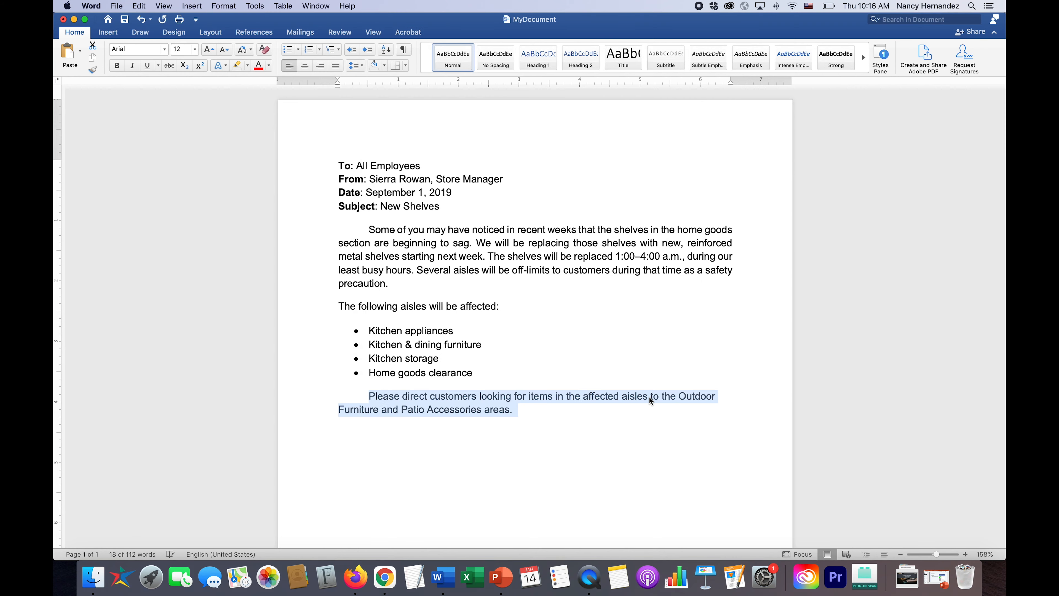
pyautogui.click(685, 456)
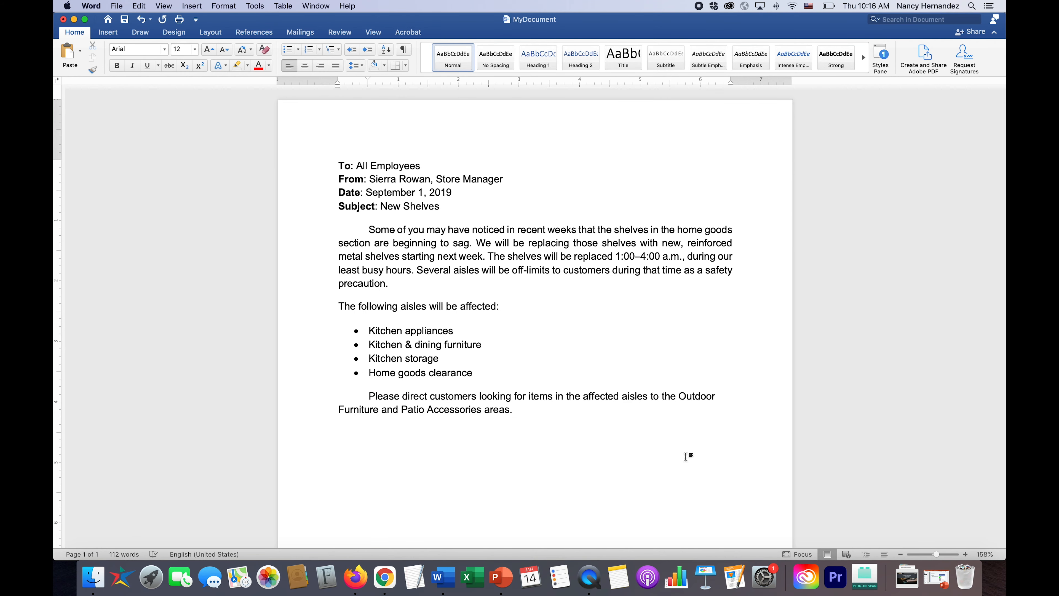